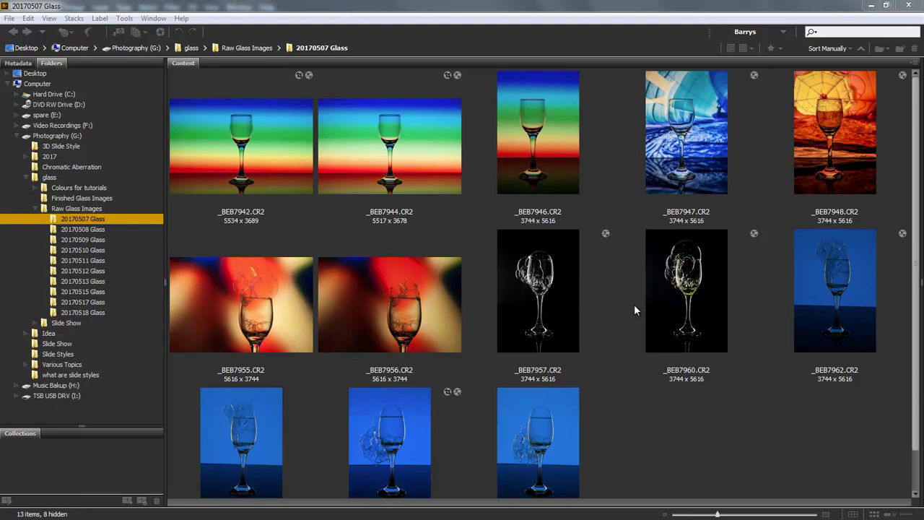
Step: Browse the thumbnails of the 20170508, 20170509 and 20170510 Glass folders, ending on the bottle photos
click(98, 233)
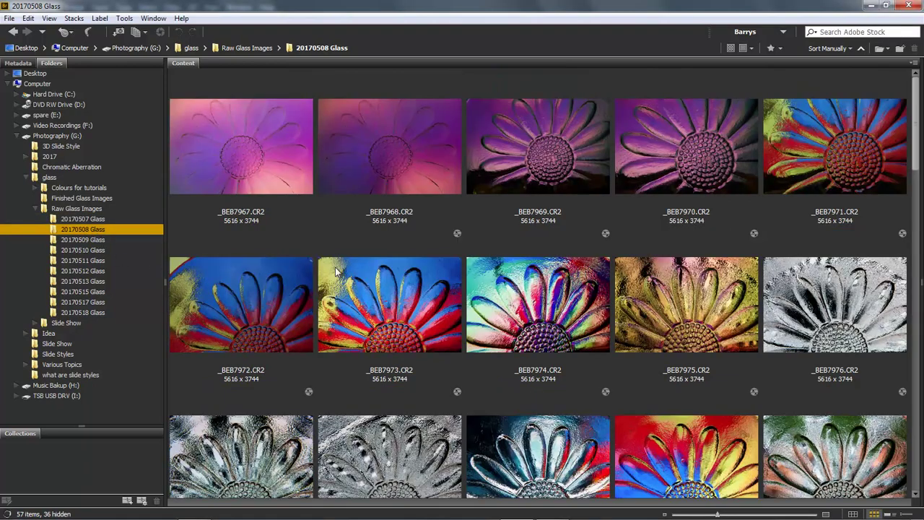
scroll(917, 166, down, 1)
drag(916, 166, 882, 467)
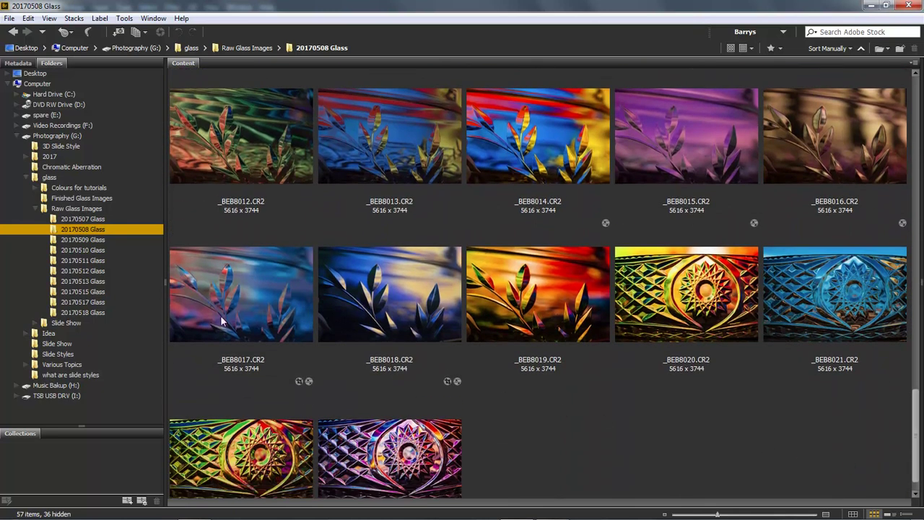
click(95, 241)
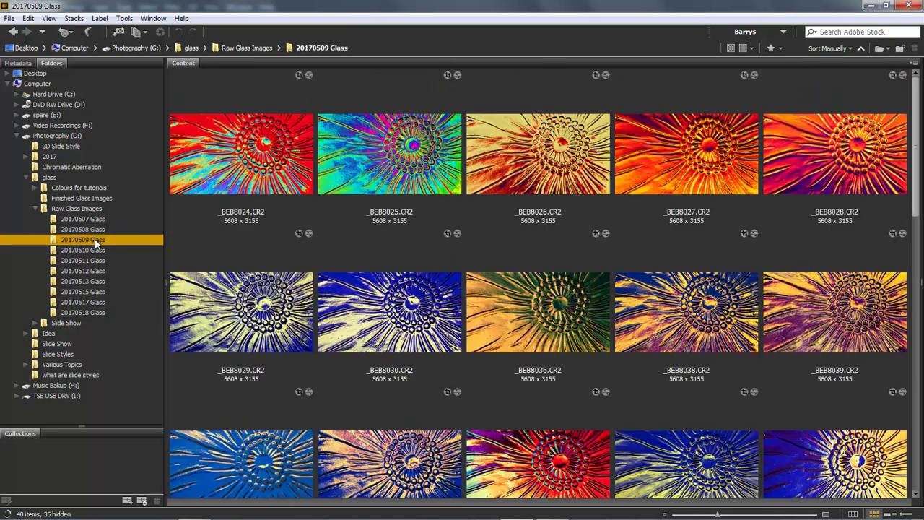
drag(920, 205, 882, 424)
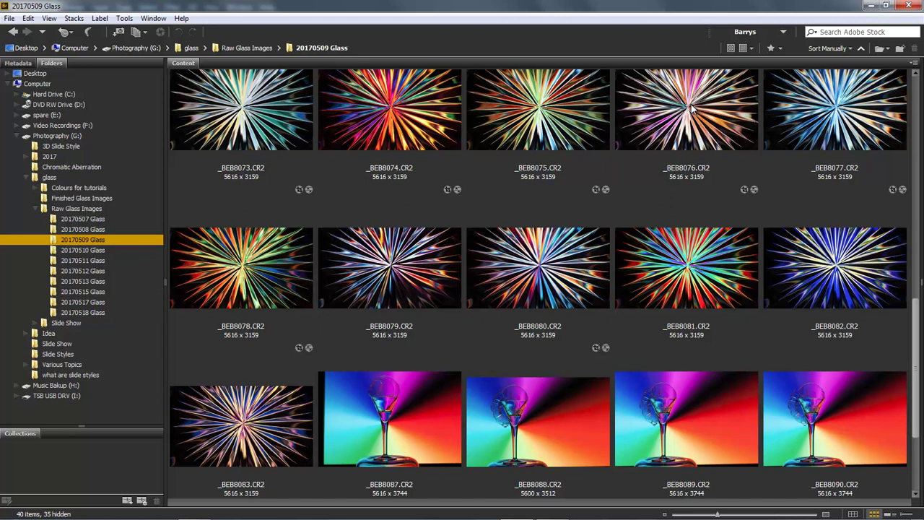
click(84, 249)
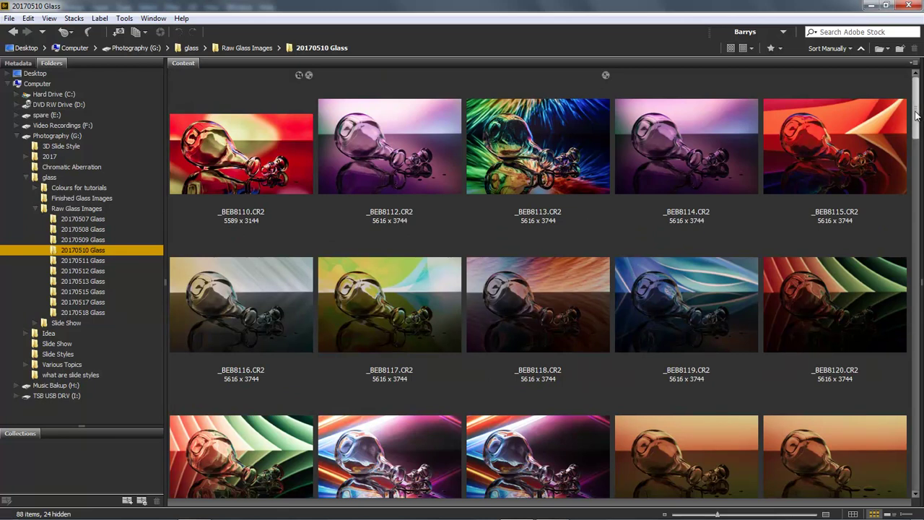
drag(916, 114, 904, 258)
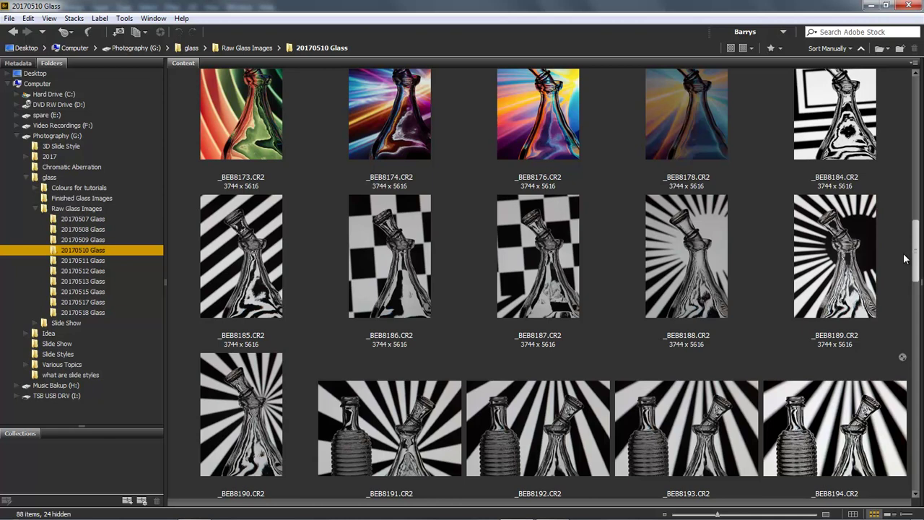
drag(904, 258, 905, 258)
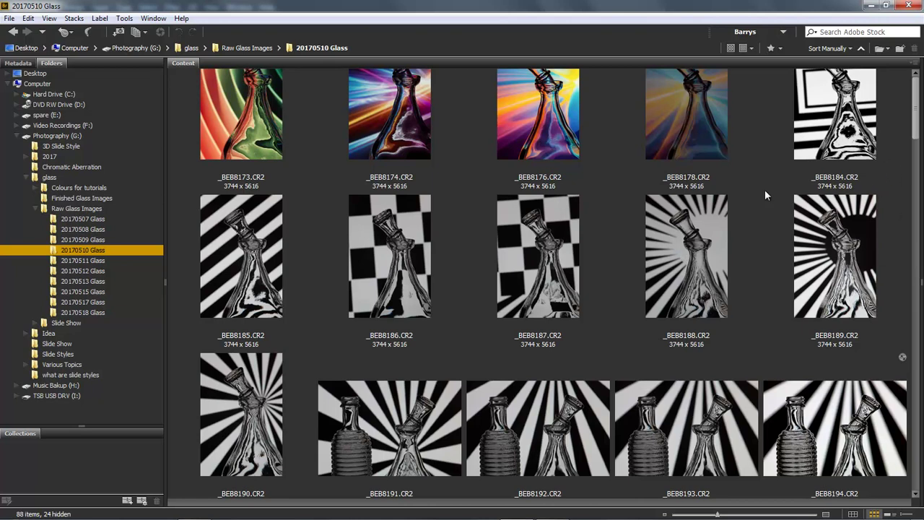
Step: Open the 20170511 Glass folder and select the _BEB8378.CR2 three-glasses thumbnail
click(84, 260)
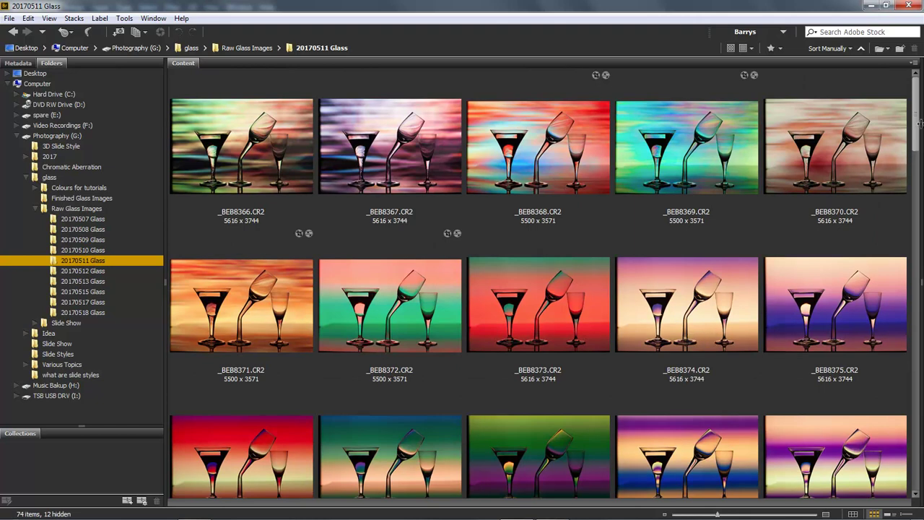
drag(915, 119, 915, 140)
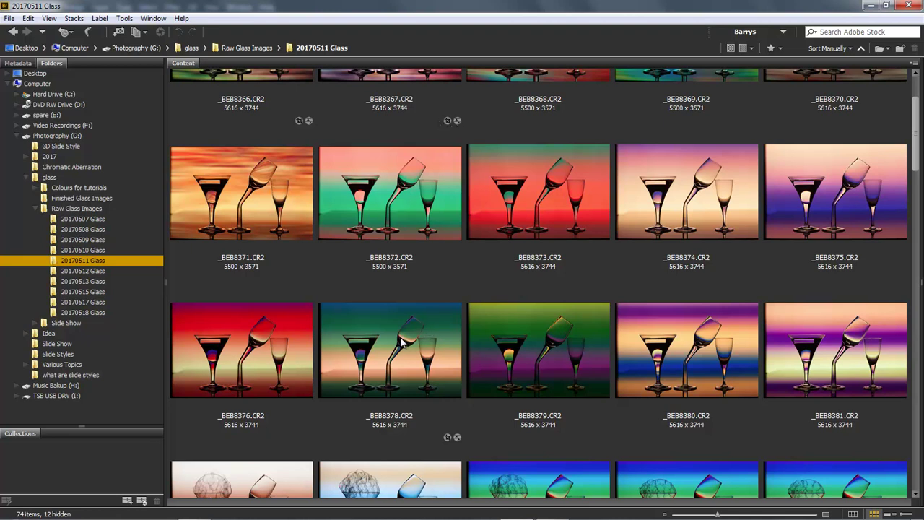
click(390, 358)
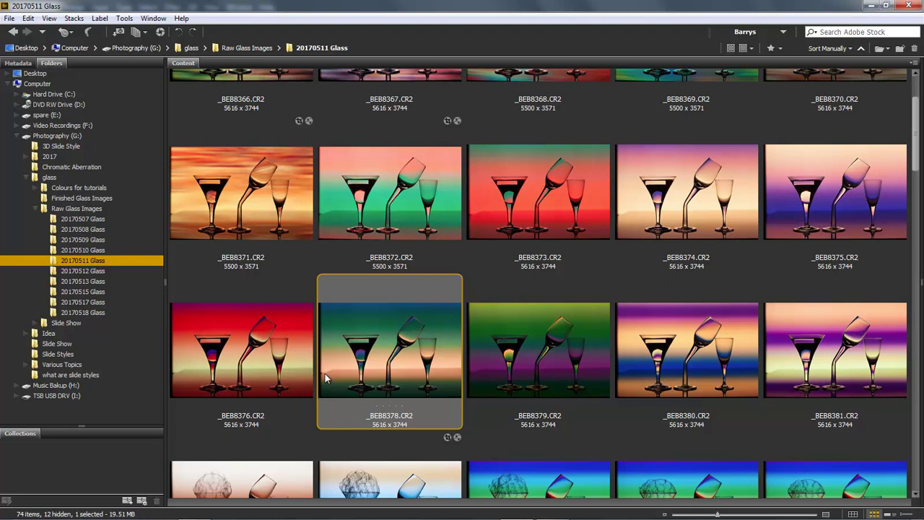
Step: Open _BEB8378.CR2 in Camera Raw and turn on Remove Chromatic Aberration in Lens Corrections
double_click(393, 350)
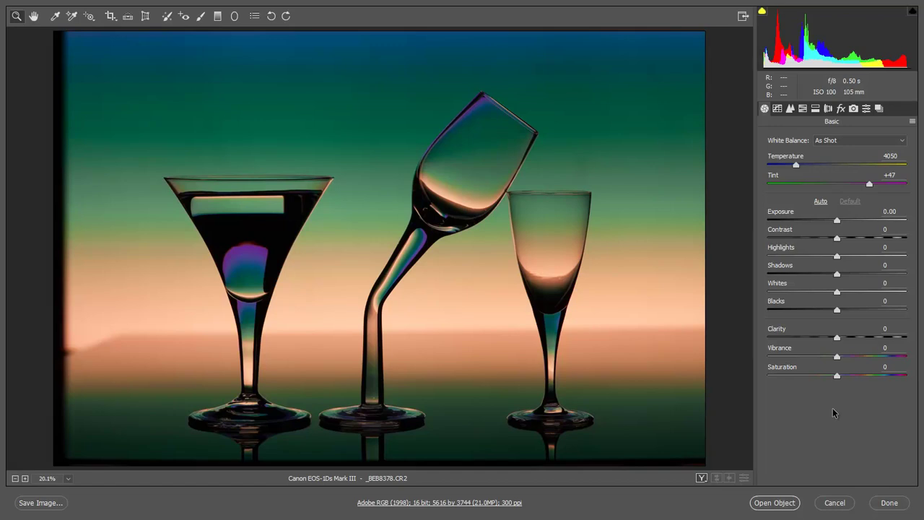
click(829, 110)
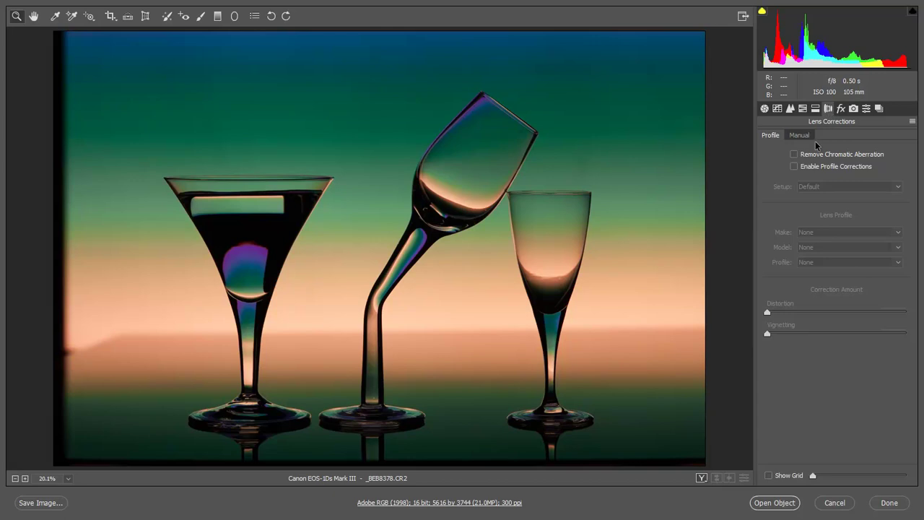
click(794, 155)
Step: Toggle Enable Profile Corrections to compare before and after, leaving it unchecked
click(794, 167)
click(794, 166)
click(795, 167)
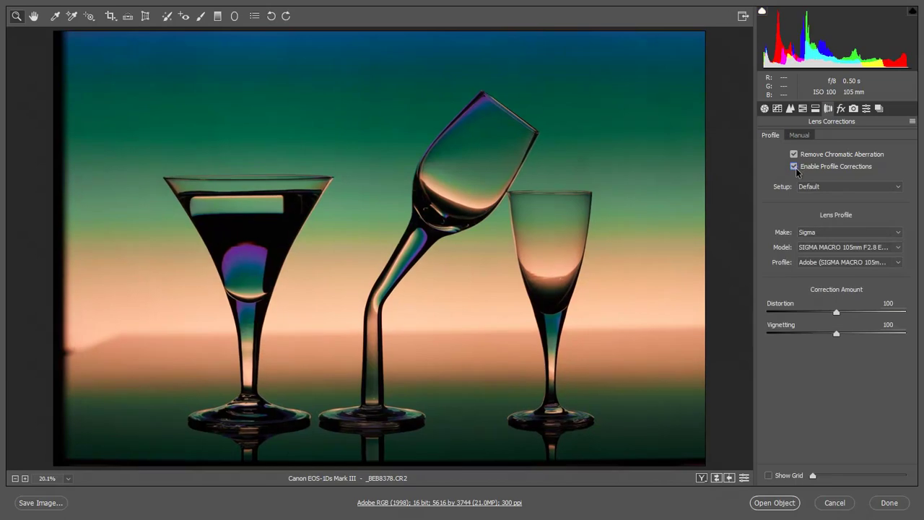
click(794, 169)
click(793, 166)
click(794, 165)
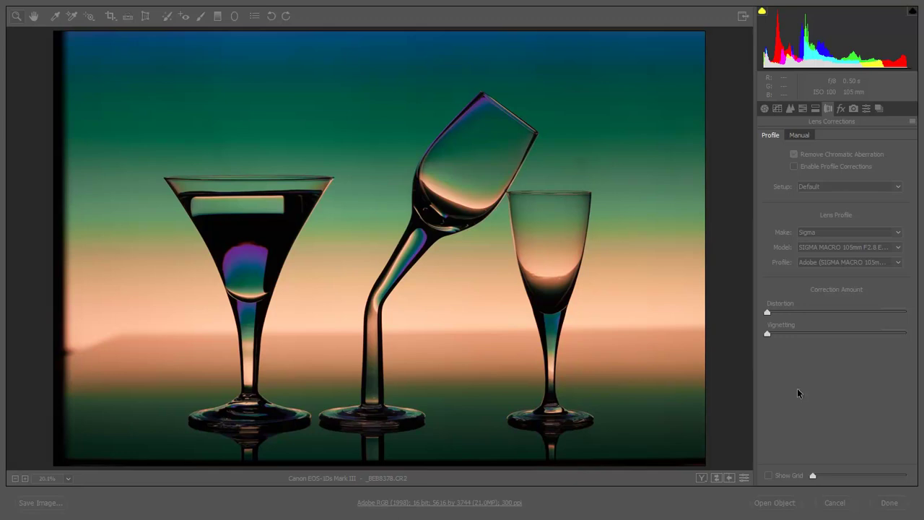
click(116, 20)
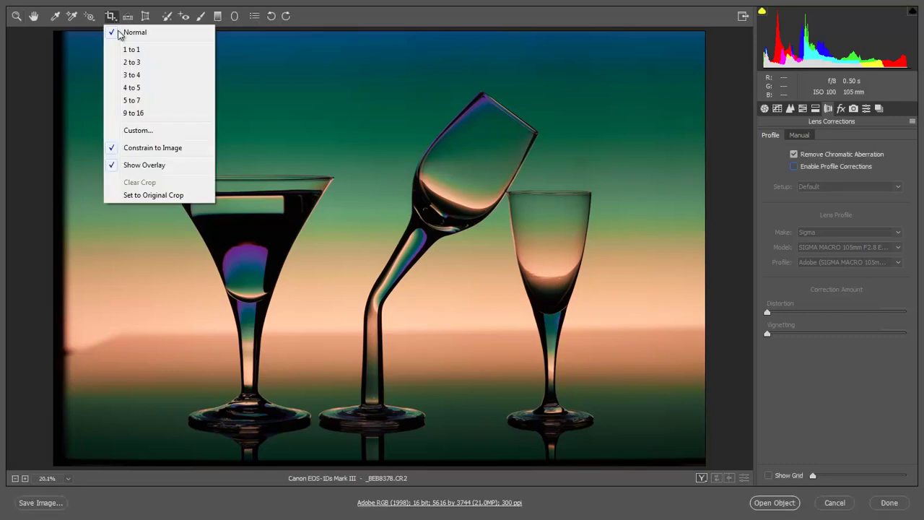
click(132, 113)
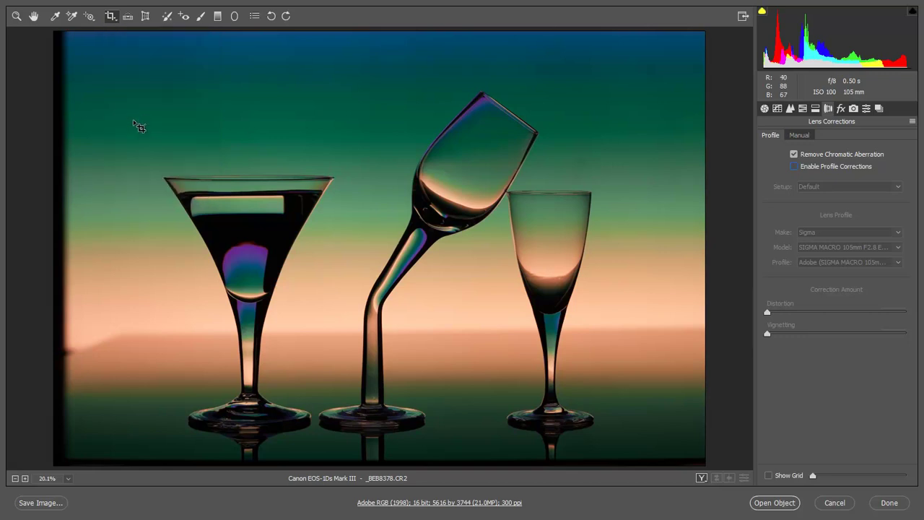
click(128, 17)
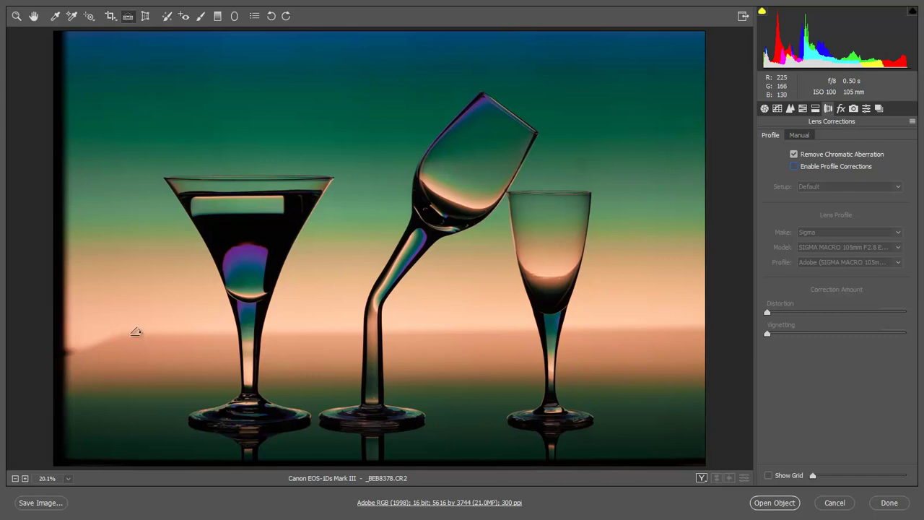
drag(134, 331, 677, 339)
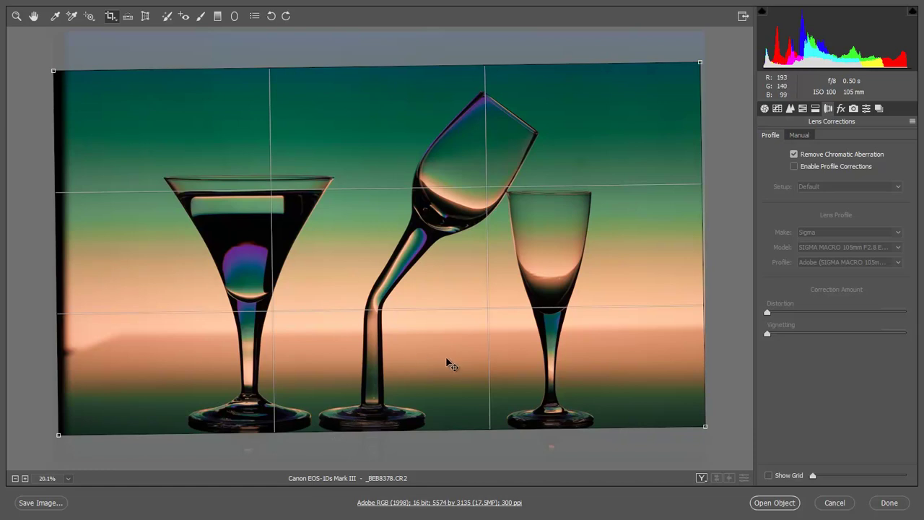
drag(443, 357, 447, 376)
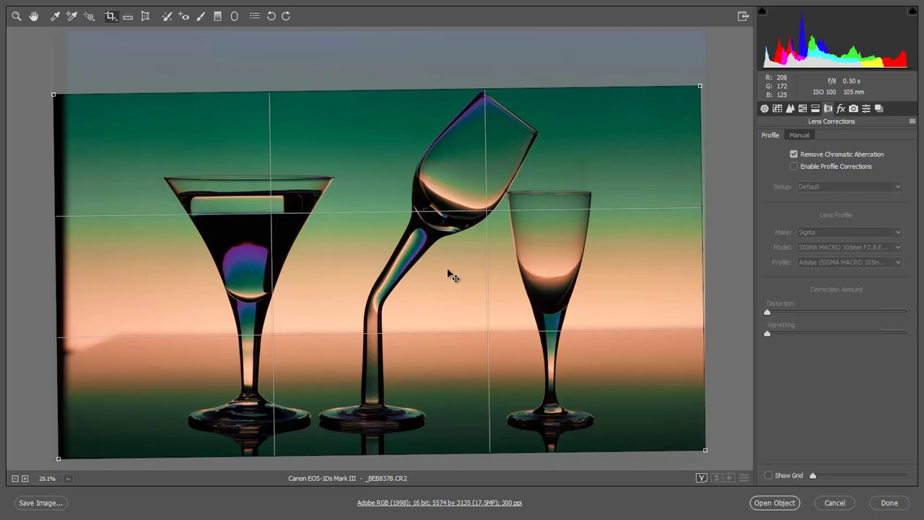
key(Return)
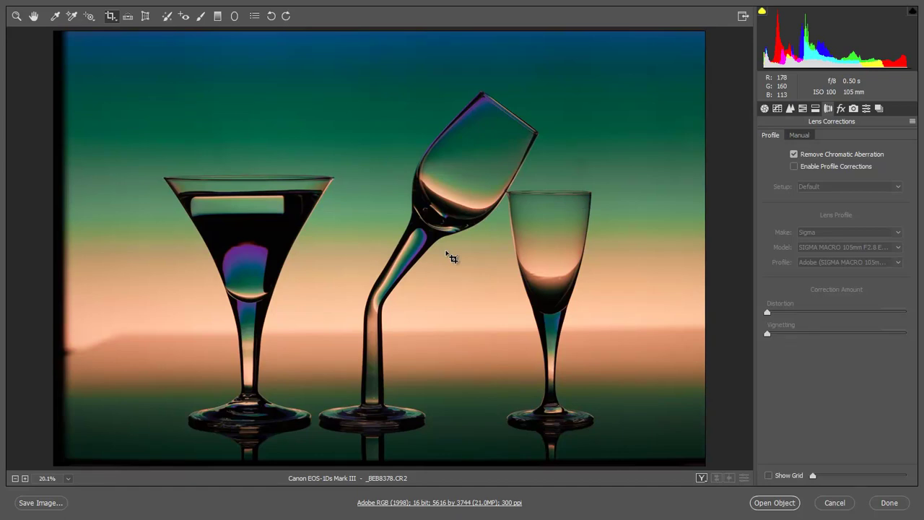
key(z)
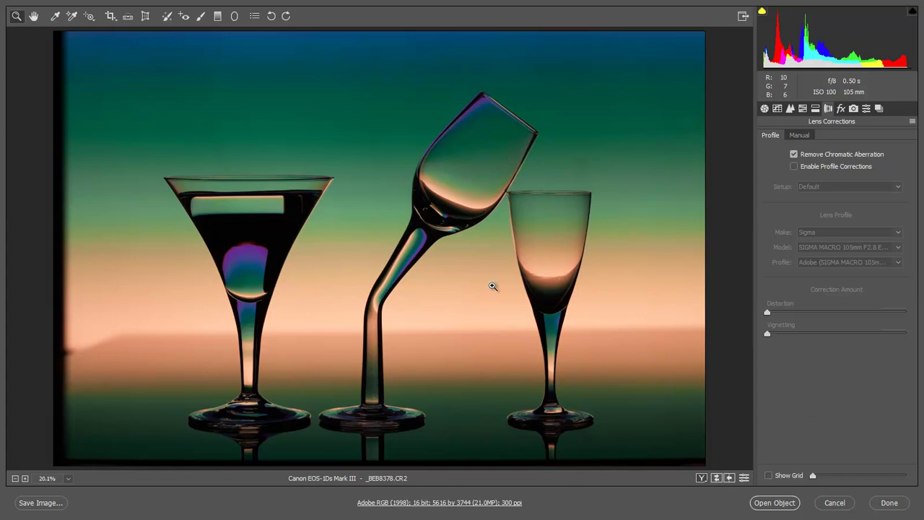
Step: With Spot Removal and Visualize Spots, heal the top-left background speck using a size-5 brush
click(167, 17)
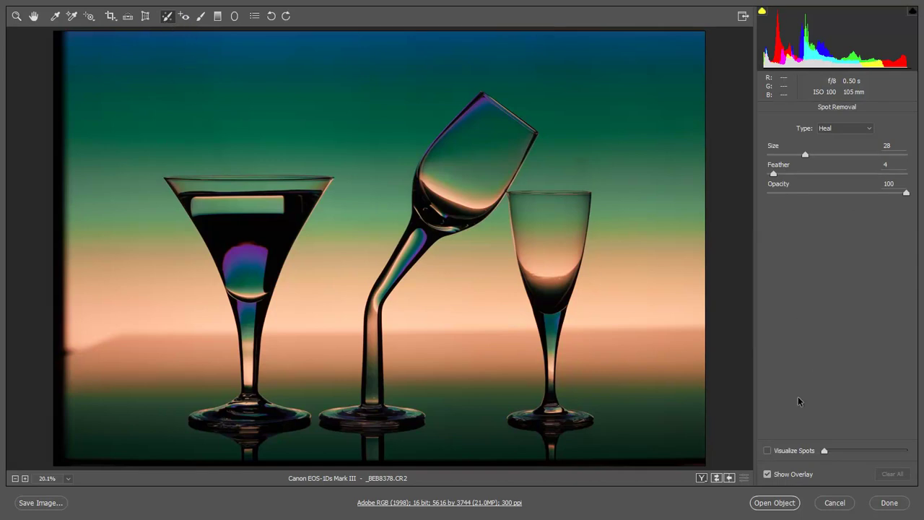
click(767, 451)
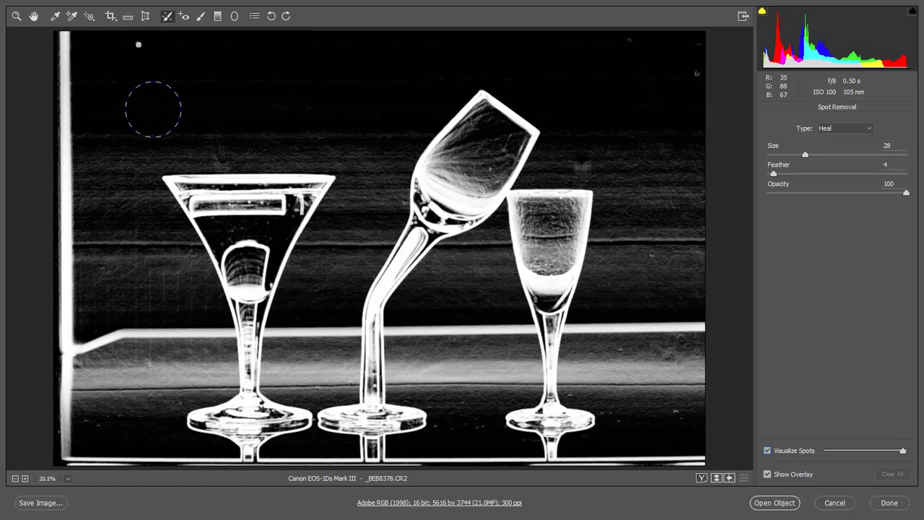
key(bracketleft)
key(bracketleft)
key(bracketleft)
key(bracketleft)
key(bracketleft)
key(bracketleft)
click(138, 44)
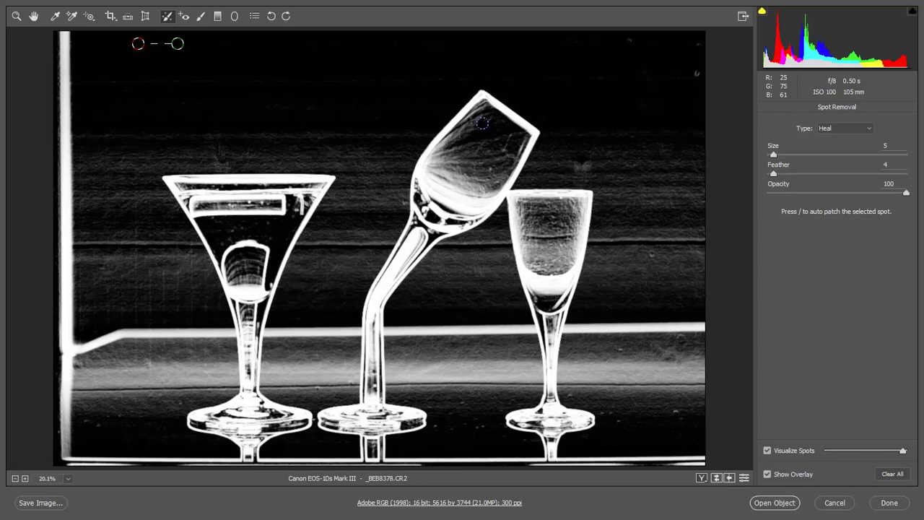
key(v)
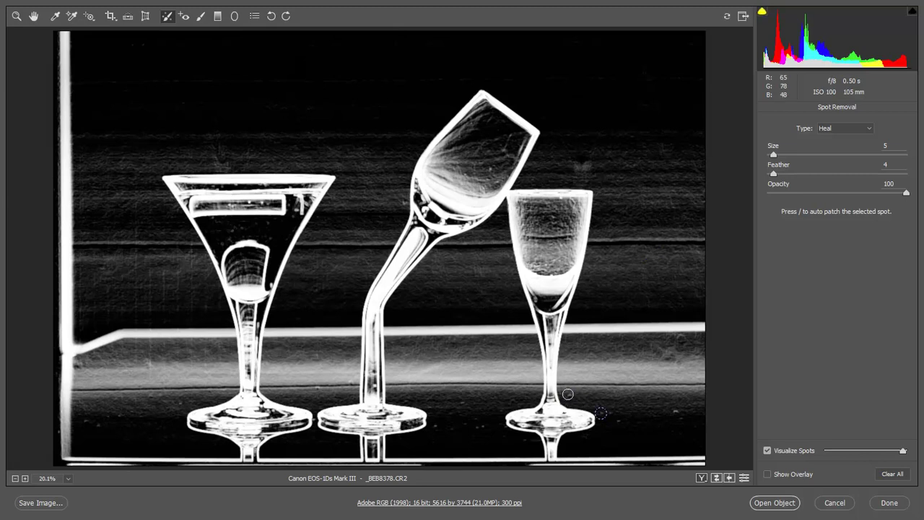
Step: Heal a mark near the right glass's base and paint out a blemish with a size-12 brush
click(676, 413)
key(/)
click(769, 451)
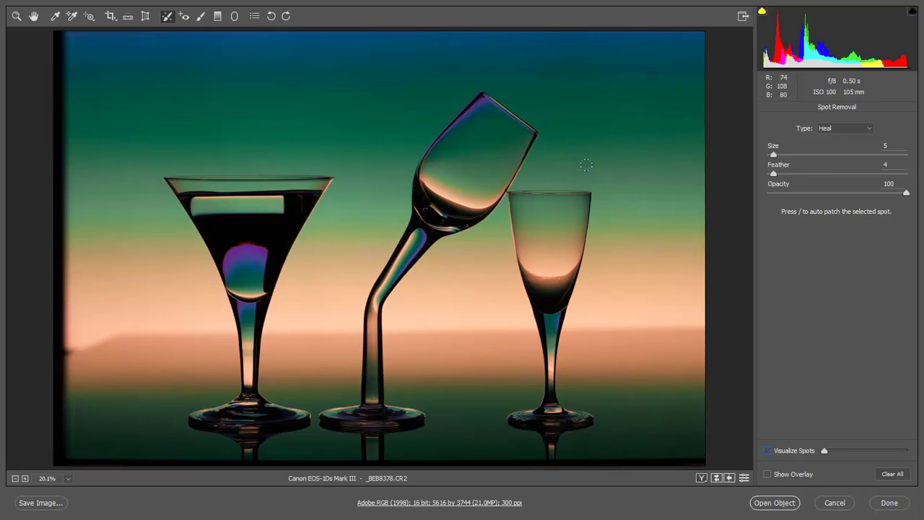
key(bracketright)
key(bracketright)
key(bracketright)
key(bracketright)
key(bracketright)
key(bracketright)
key(bracketright)
drag(652, 67, 662, 131)
key(h)
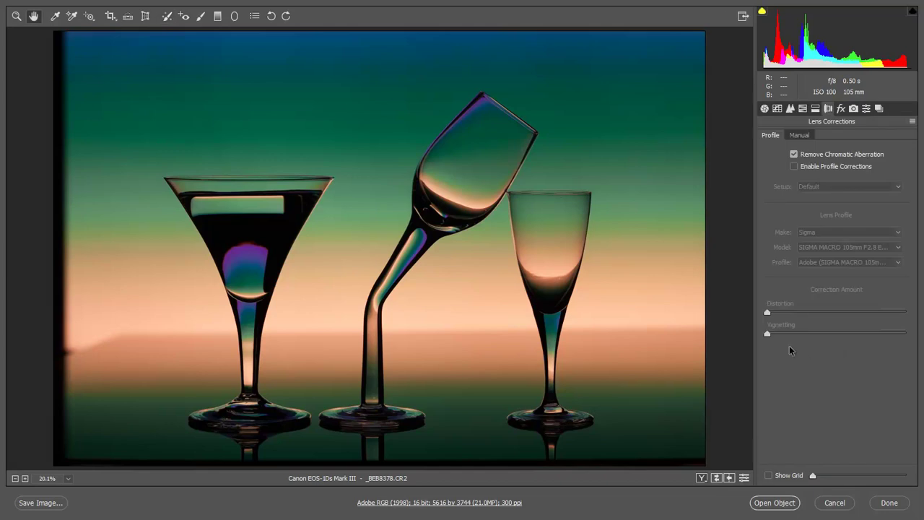
Step: Try Clarity +73 in the Basic panel, then reset it to 0
click(765, 109)
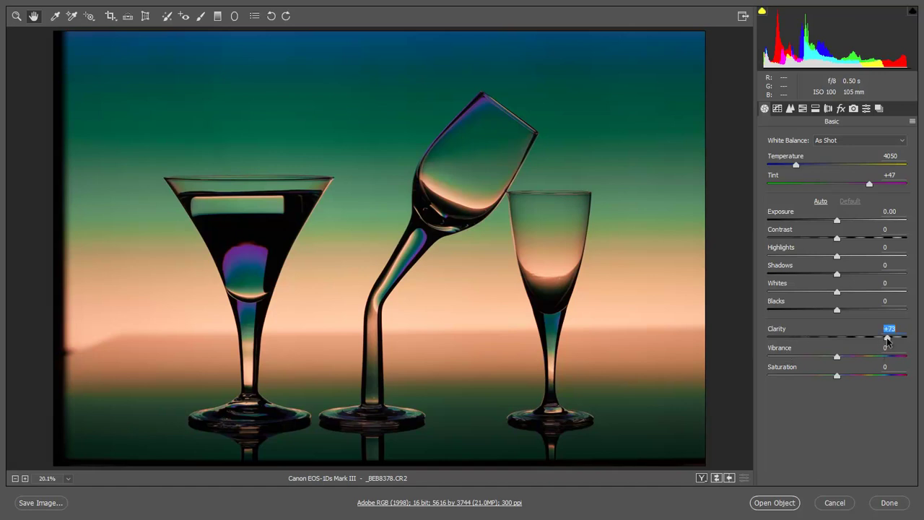
click(886, 339)
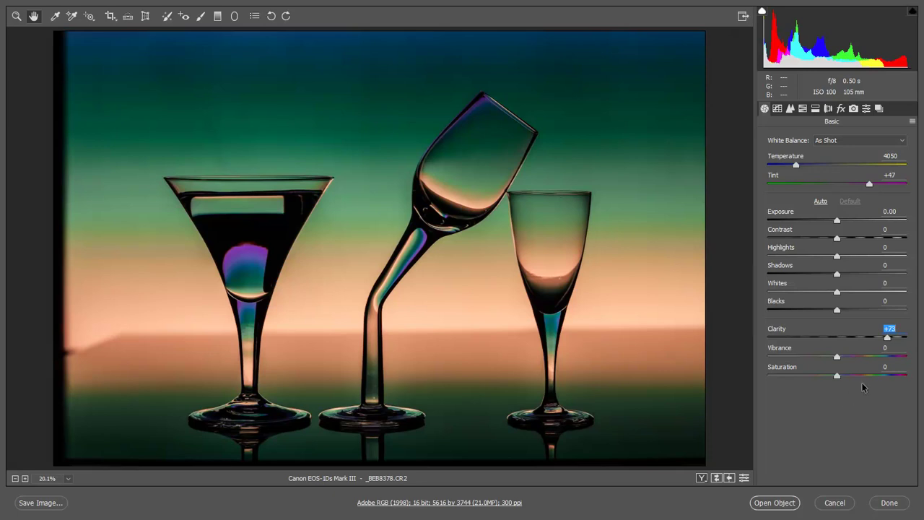
double_click(887, 339)
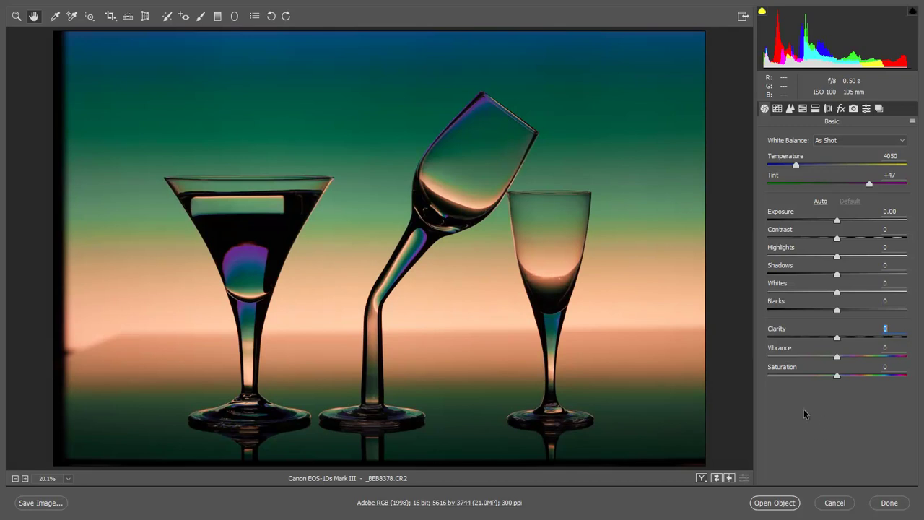
Step: Set Vibrance to +14 and Saturation to +1
click(849, 356)
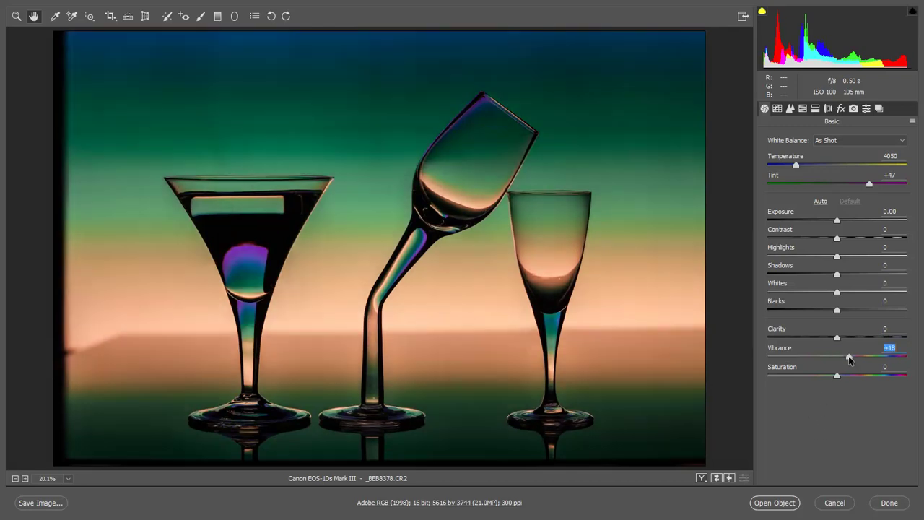
key(Tab)
key(Up)
click(817, 357)
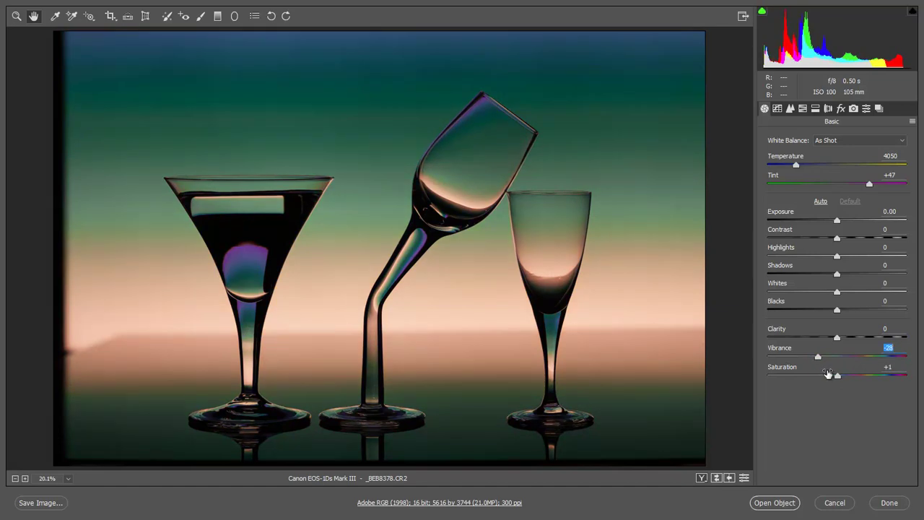
click(845, 357)
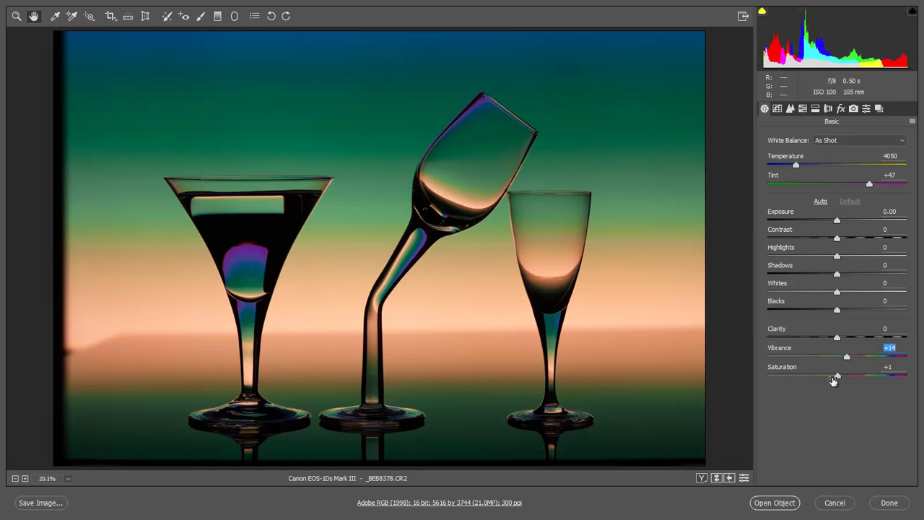
Step: Set Whites to +23, checking highlight clipping with an Alt-drag, and Blacks to -14
click(853, 292)
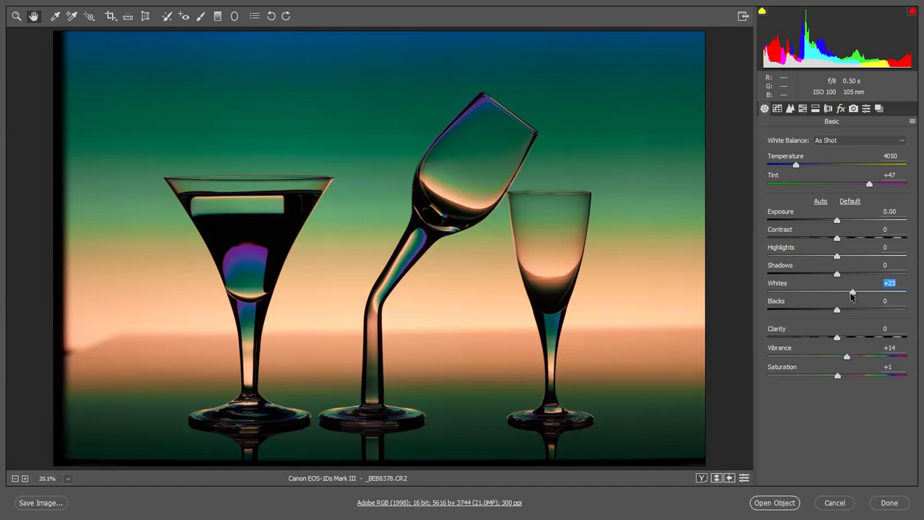
key(alt)
drag(856, 298, 851, 294)
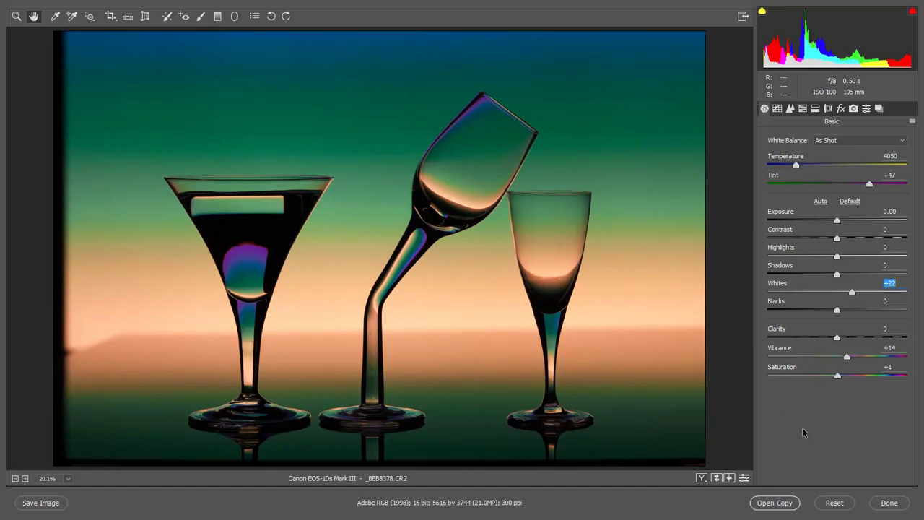
shift+double_click(851, 293)
mouse_move(852, 294)
mouse_down()
mouse_move(840, 301)
mouse_move(837, 293)
mouse_move(852, 296)
mouse_up()
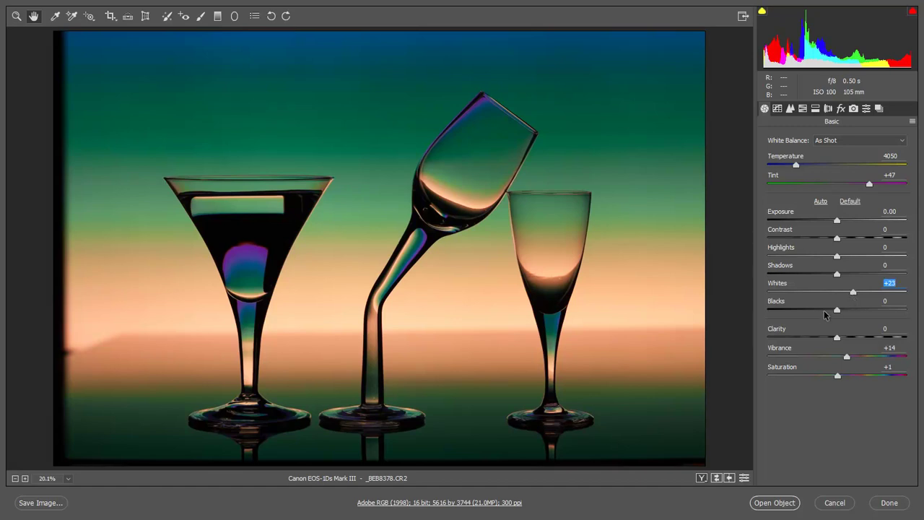
click(827, 310)
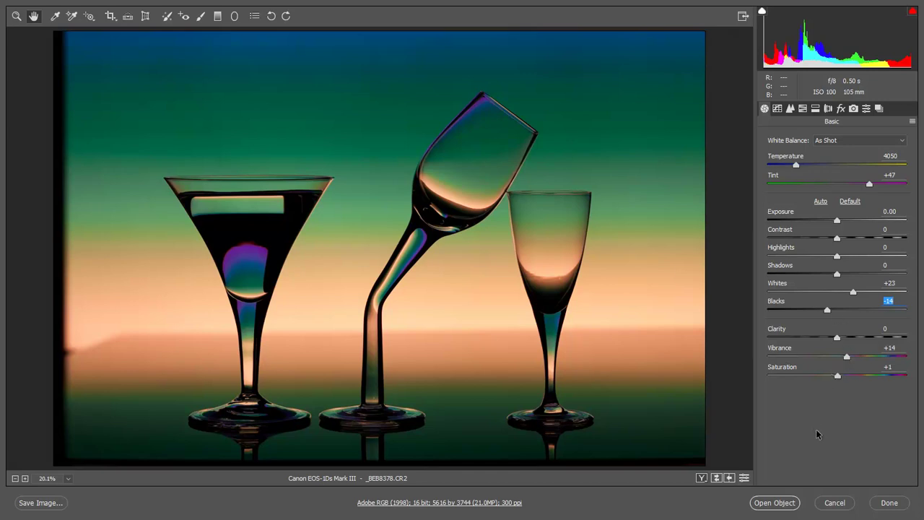
Step: Open the adjusted photo in Photoshop as the _BEB8378 smart object and expand the Layers panel
click(767, 508)
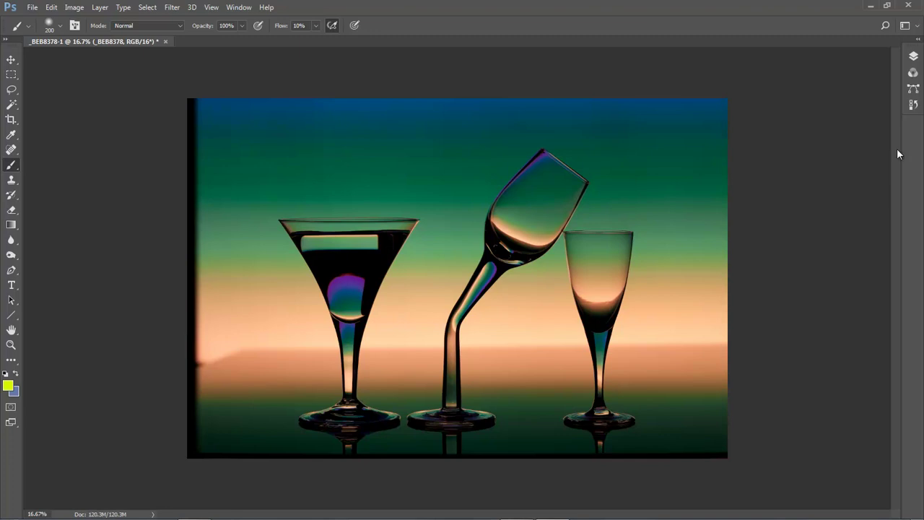
click(913, 57)
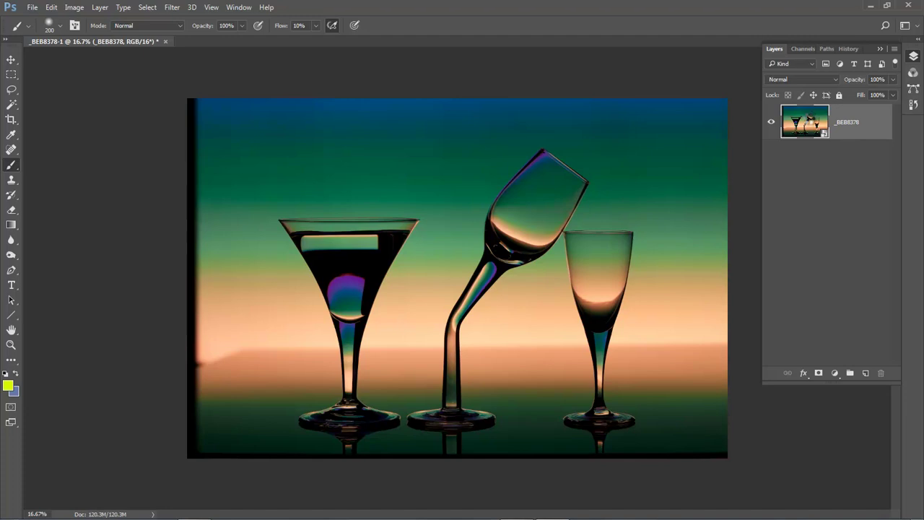
double_click(807, 117)
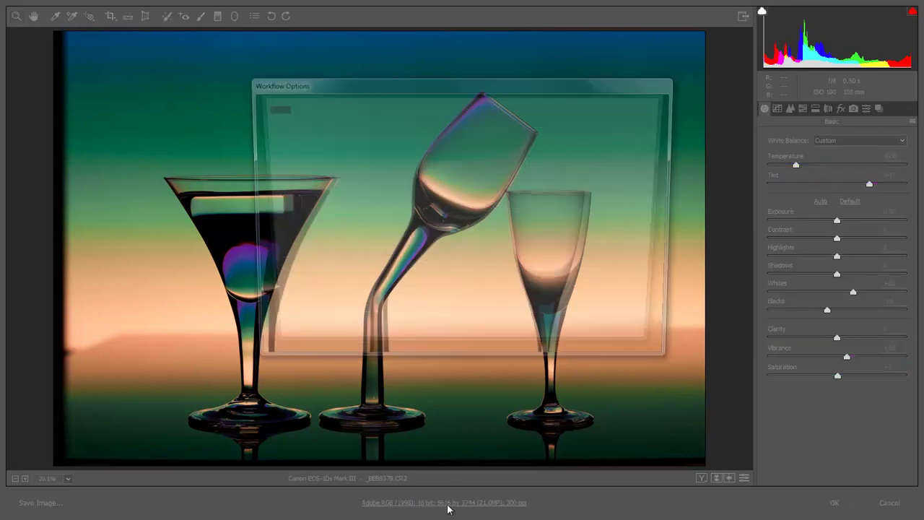
click(448, 507)
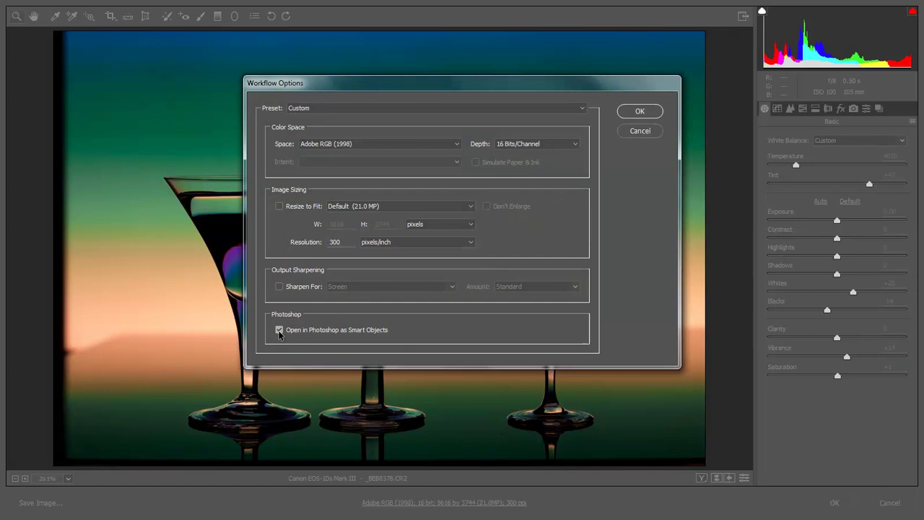
click(633, 134)
click(889, 503)
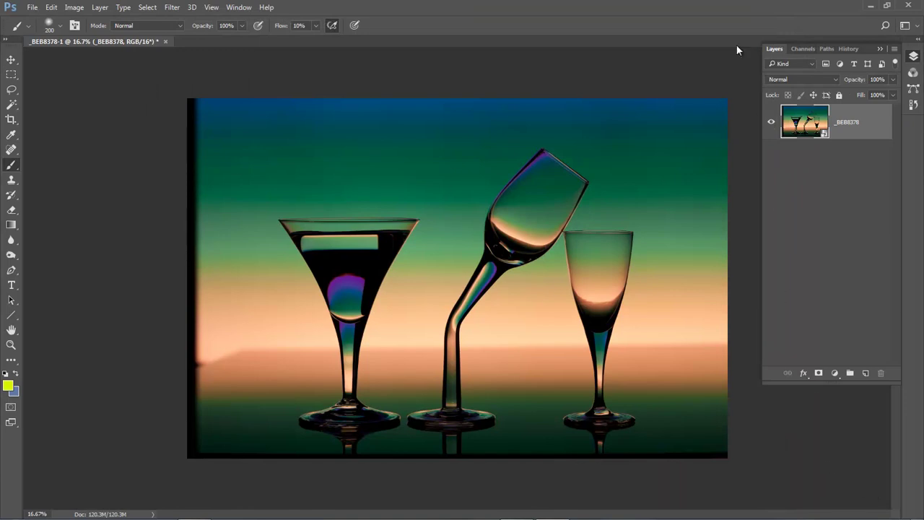
Step: Fit the photo to the window, trial a 16 : 9 crop, then cancel it
click(738, 25)
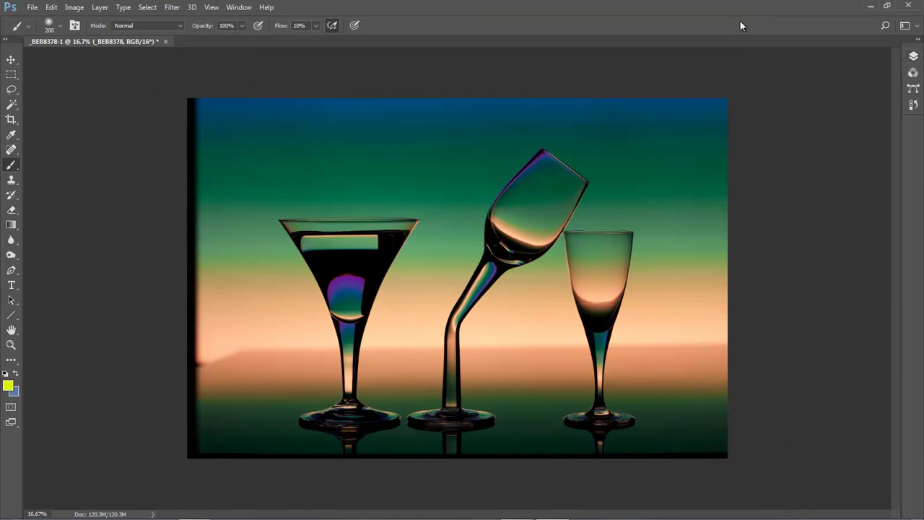
key(ctrl+0)
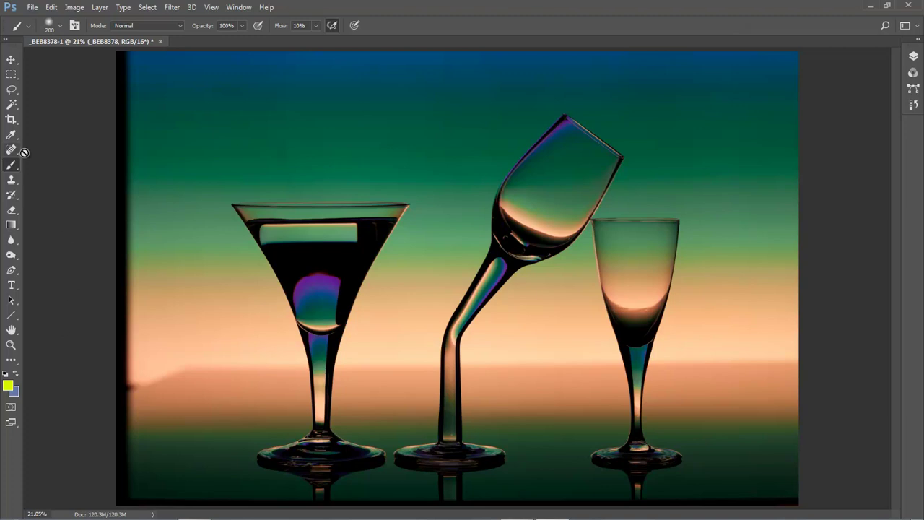
click(10, 120)
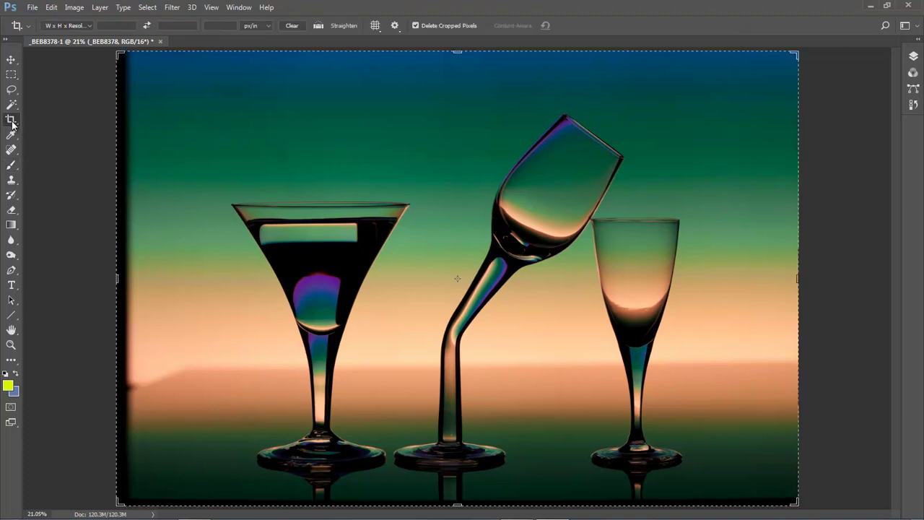
click(88, 25)
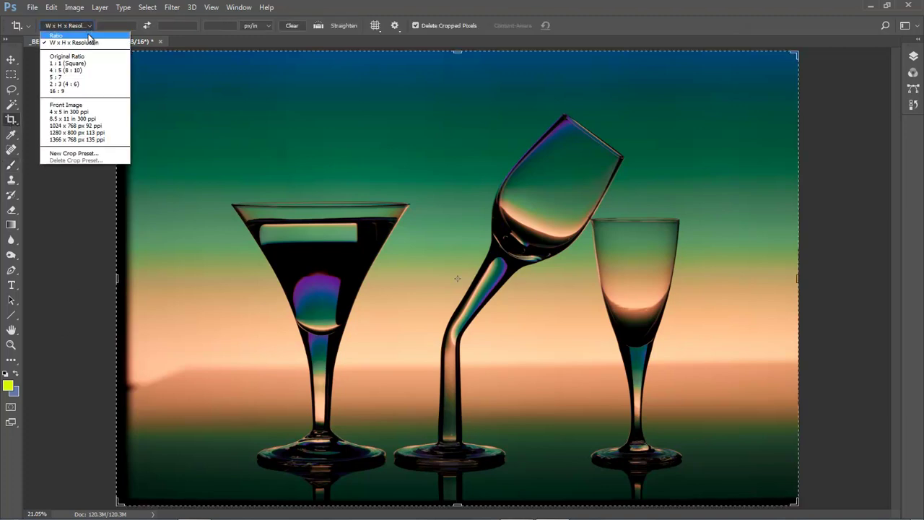
click(61, 92)
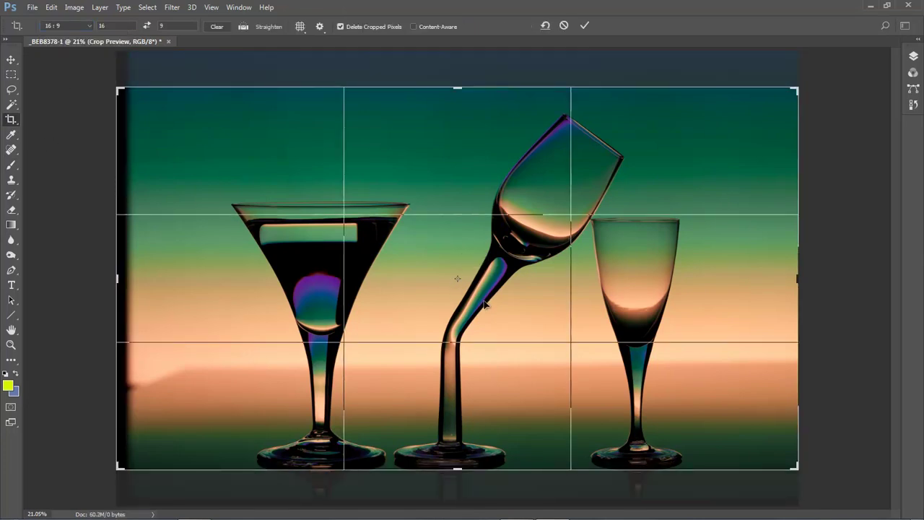
mouse_move(484, 301)
mouse_down()
mouse_move(491, 312)
mouse_move(484, 286)
mouse_up()
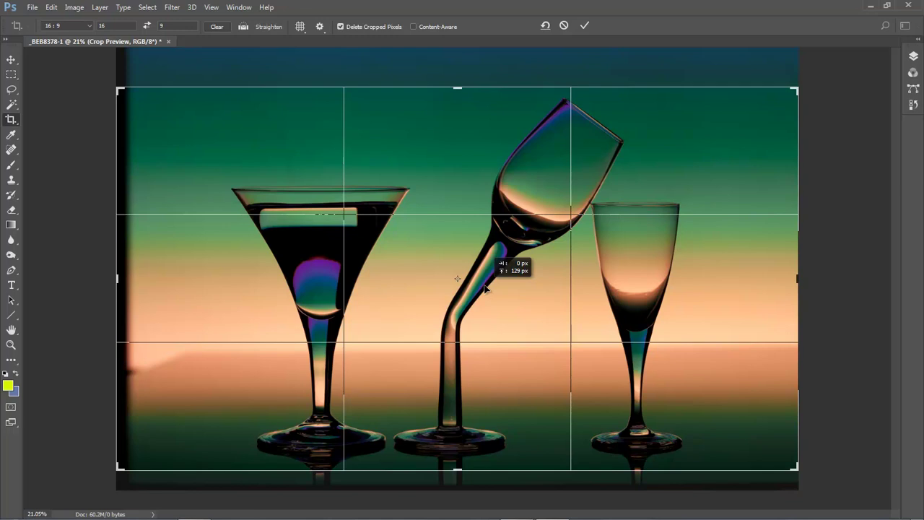
drag(485, 288, 484, 292)
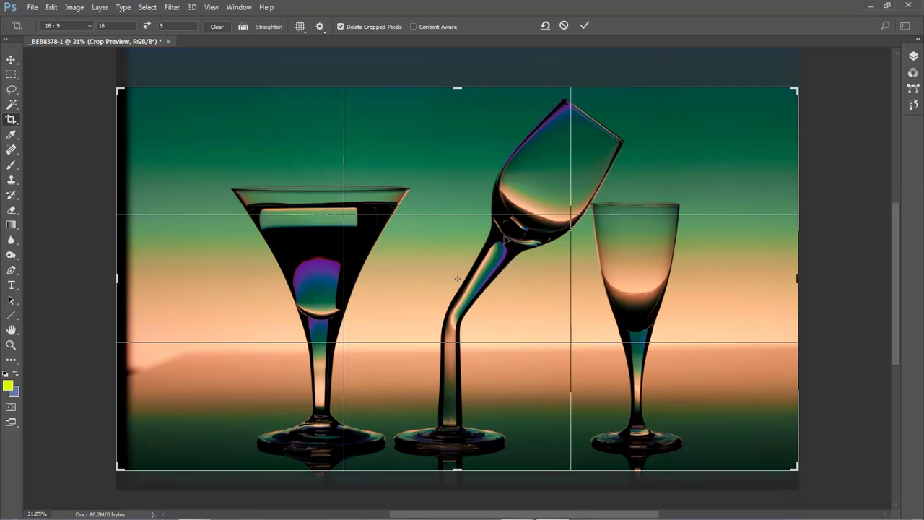
click(564, 27)
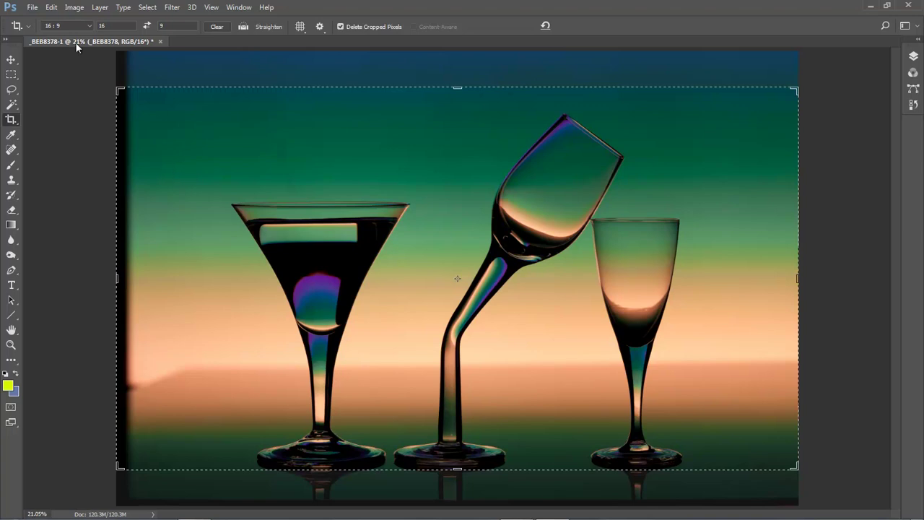
Step: Free Transform the photo layer, dragging its top edge down to about 91% height, and commit
click(51, 8)
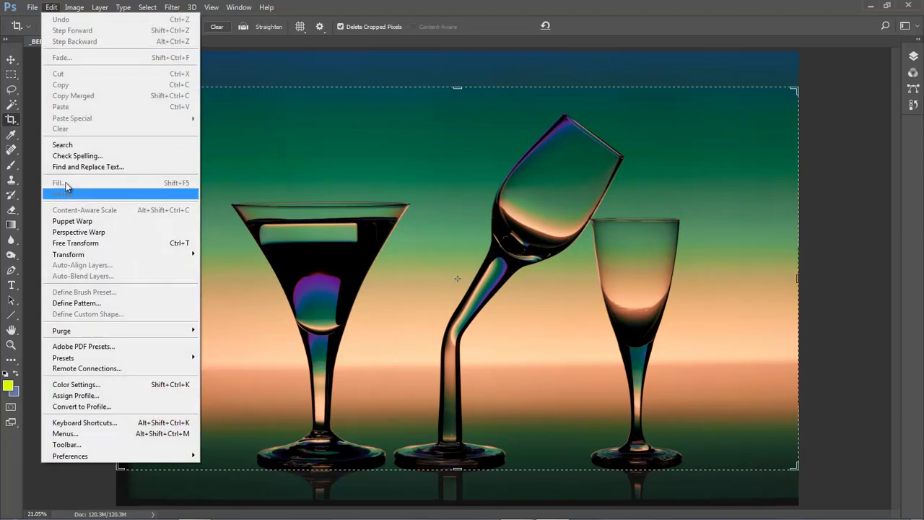
mouse_move(81, 261)
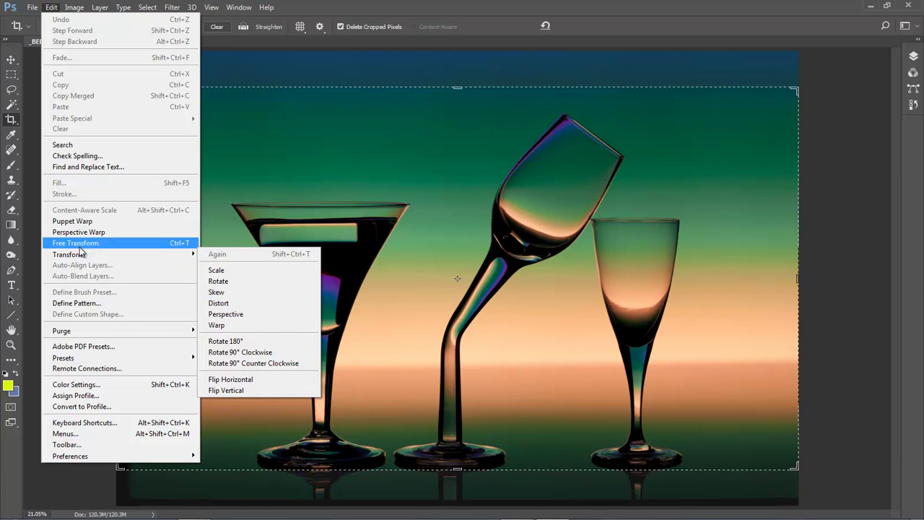
click(79, 243)
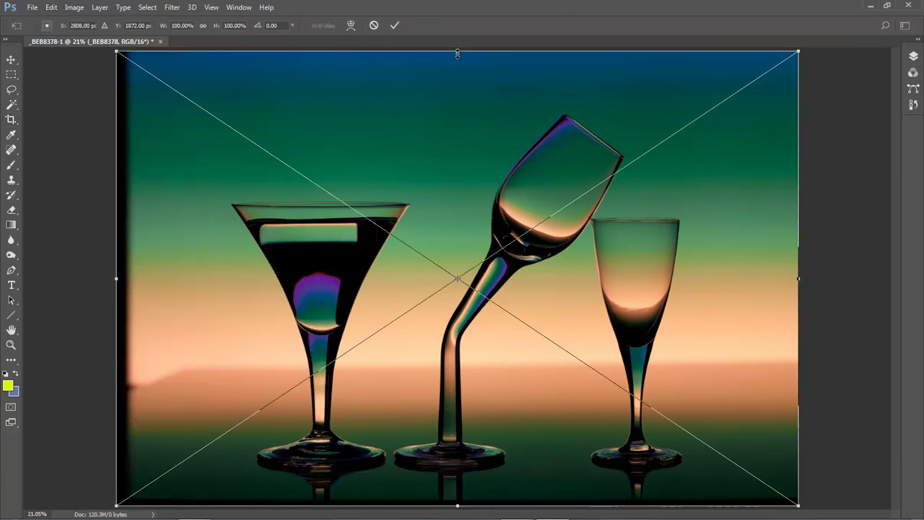
drag(458, 56, 458, 94)
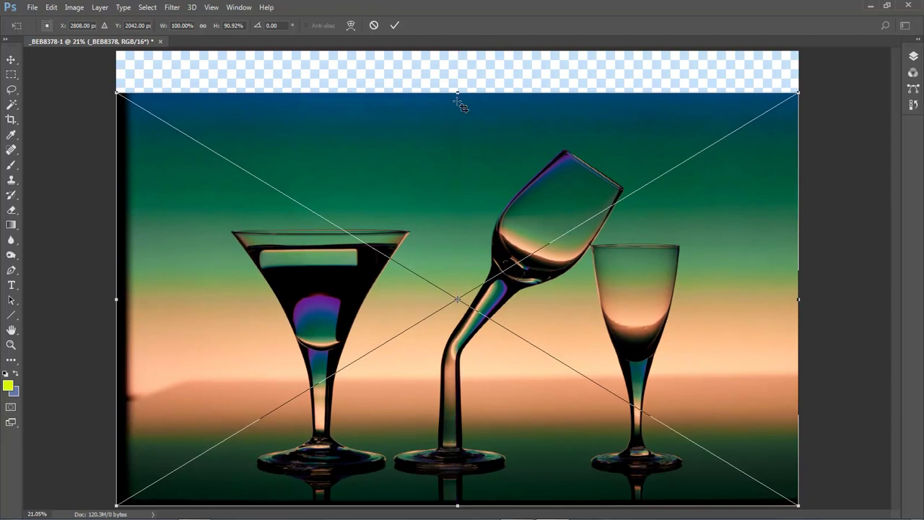
click(396, 26)
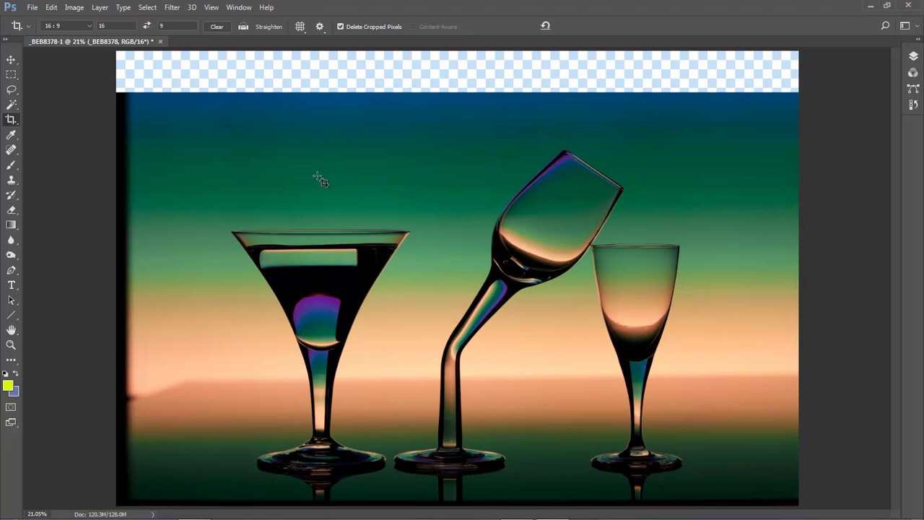
Step: Crop to 16:9, straightening along a level line and shifting the photo up to keep the reflections
click(16, 125)
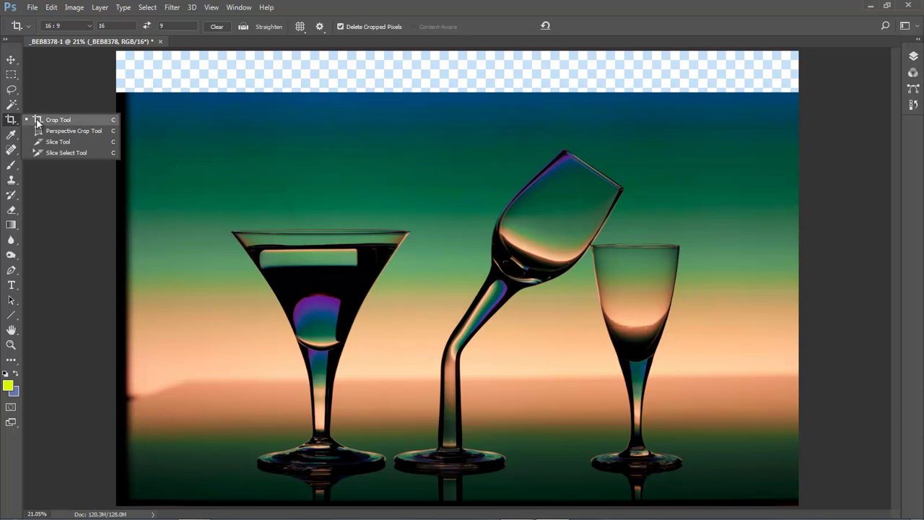
click(41, 120)
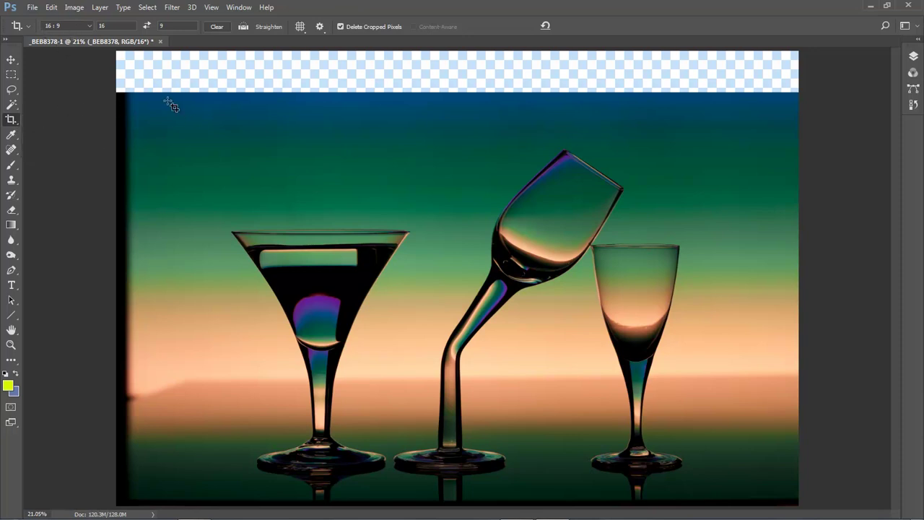
click(207, 131)
click(243, 27)
drag(202, 380, 752, 376)
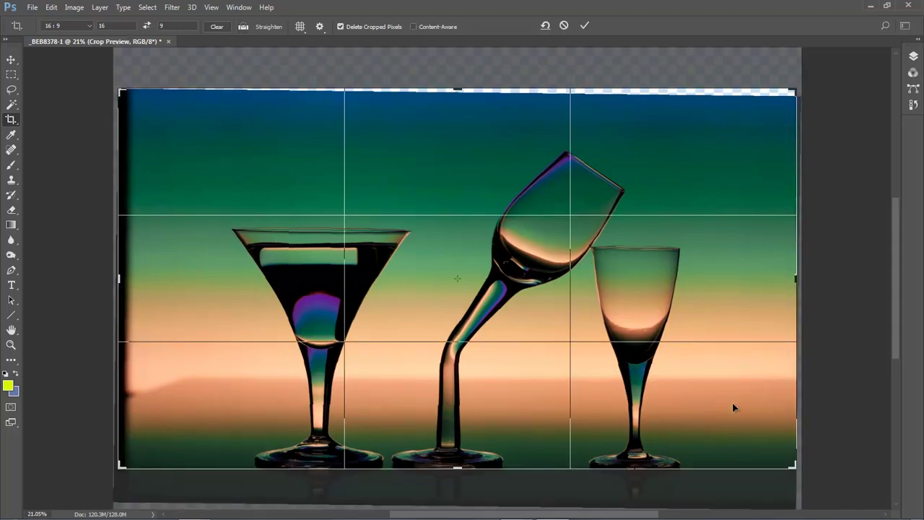
drag(473, 392, 472, 369)
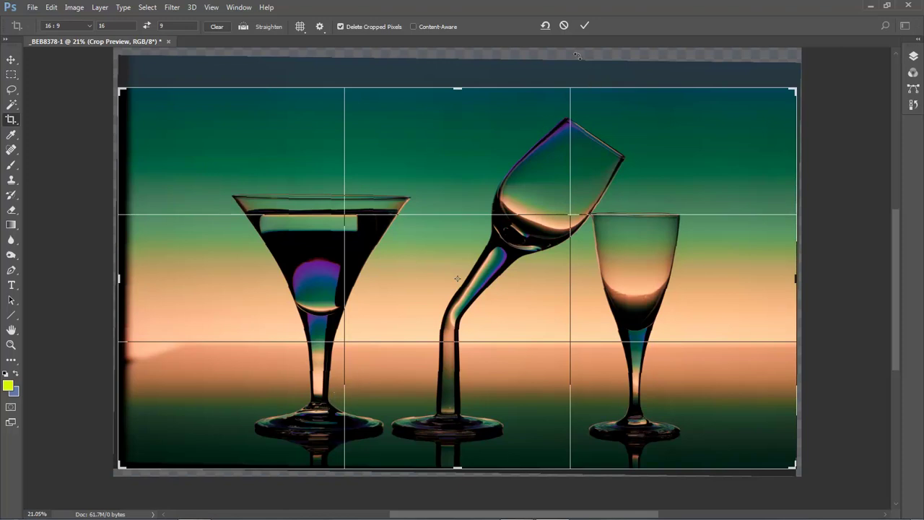
click(585, 25)
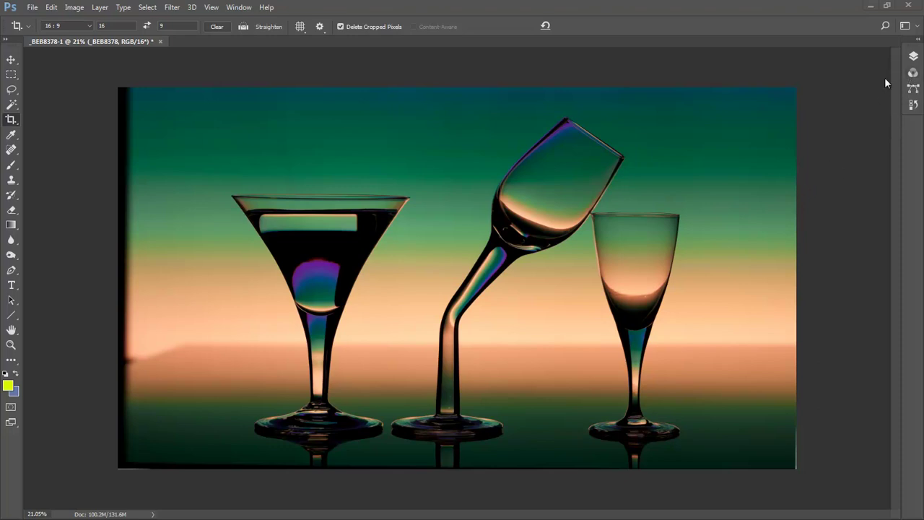
Step: Rasterize the _BEB8378 photo layer and add an empty Layer 1 above it
click(913, 56)
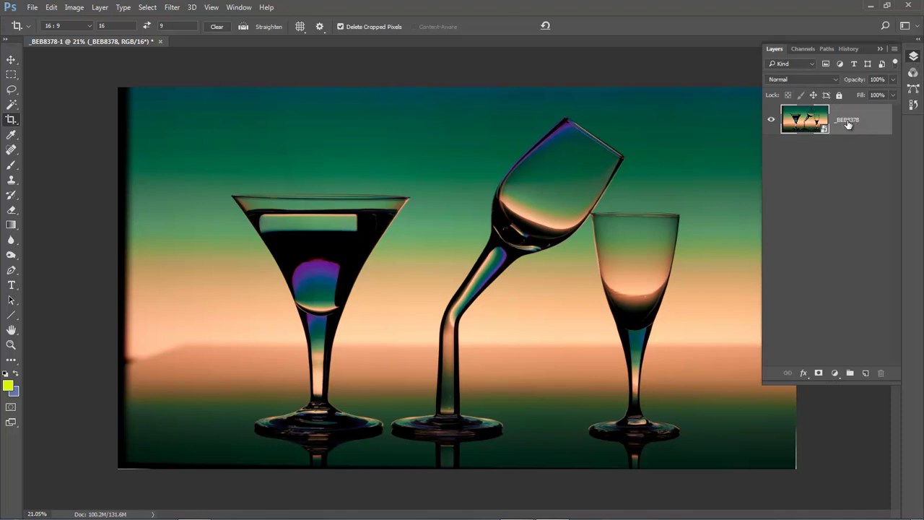
right_click(867, 117)
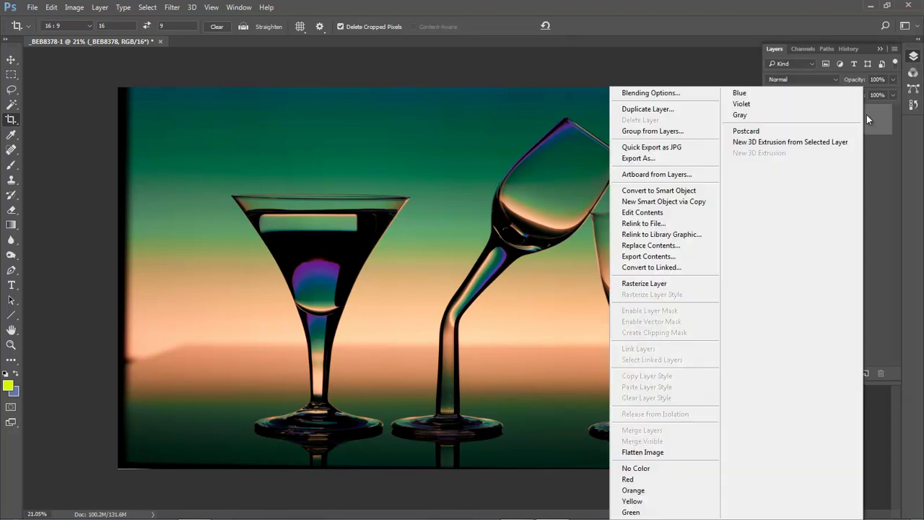
click(660, 284)
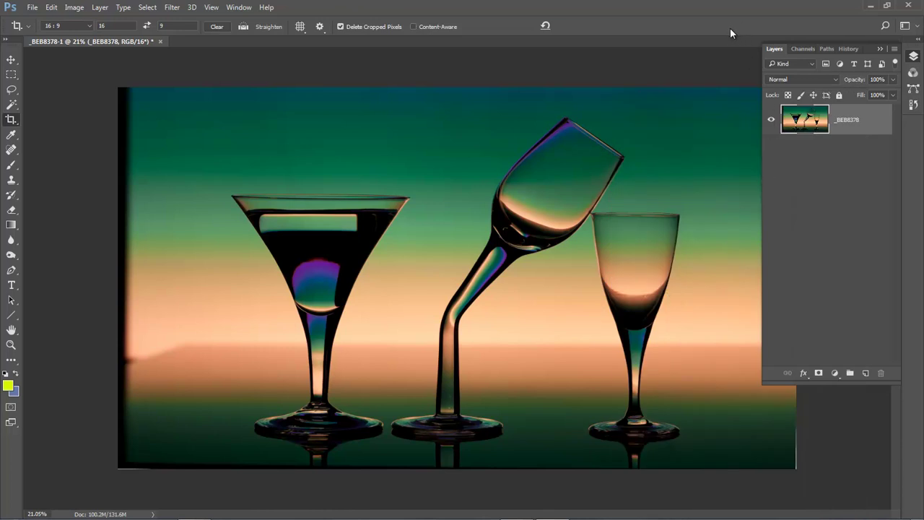
click(866, 373)
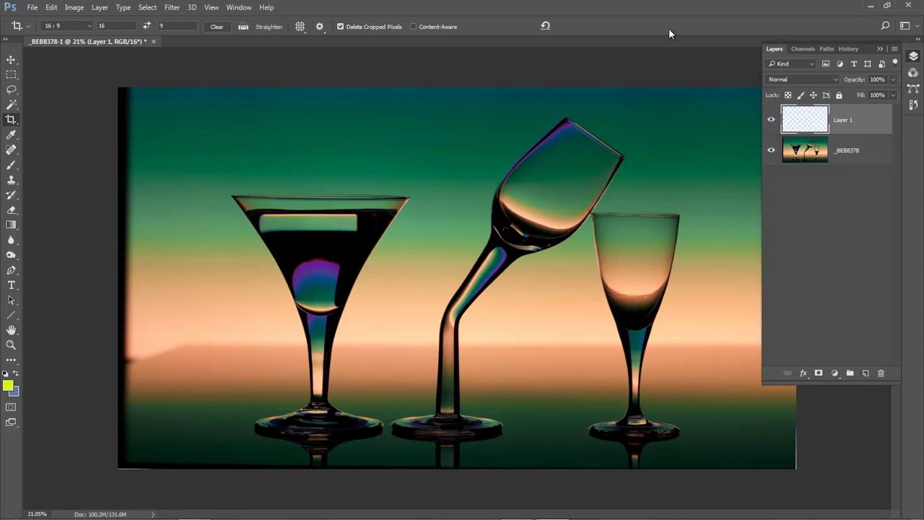
key(F7)
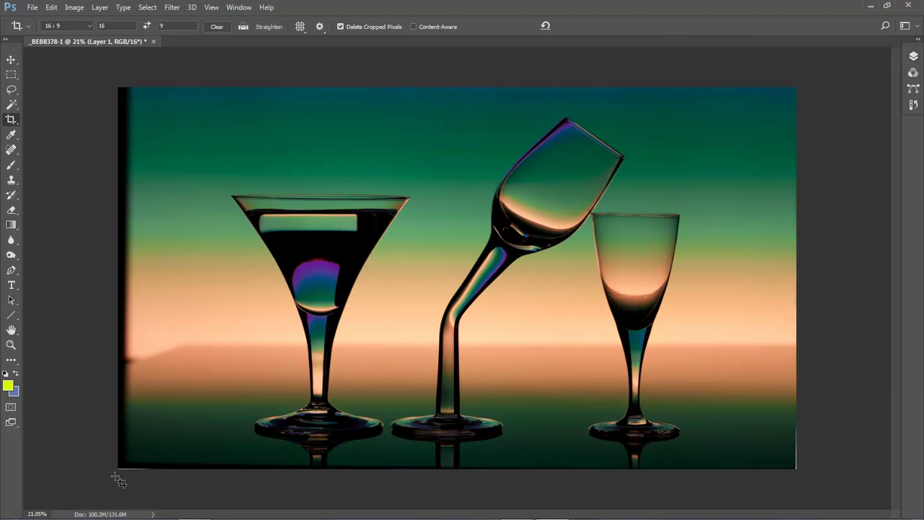
Step: Spot-heal the dark strips along the right edge, the bottom-left corner and the bottom edge
click(11, 150)
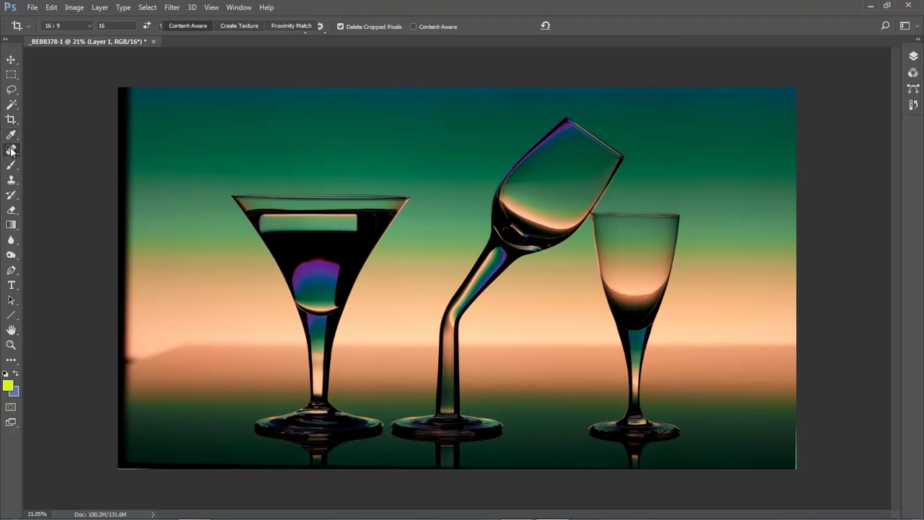
click(33, 152)
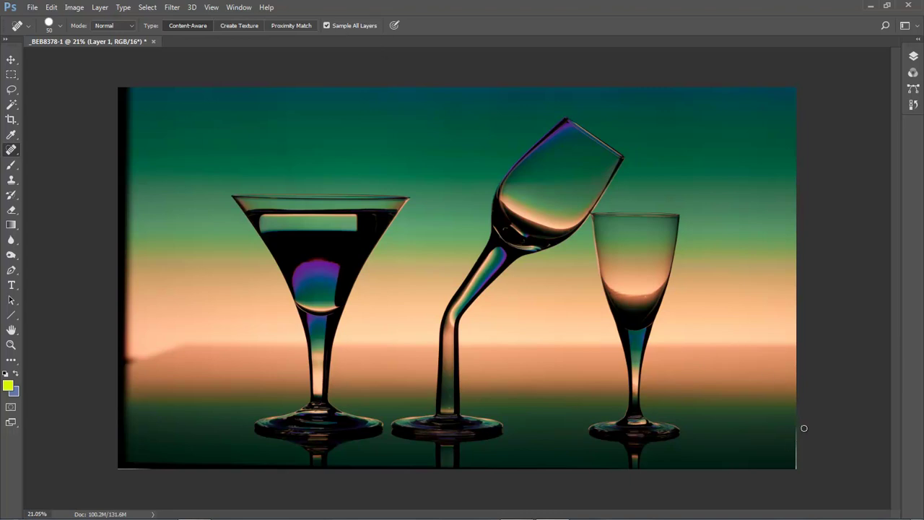
drag(795, 428, 798, 457)
key(bracketright)
key(bracketright)
key(bracketright)
key(bracketright)
key(bracketright)
click(120, 464)
shift+click(627, 472)
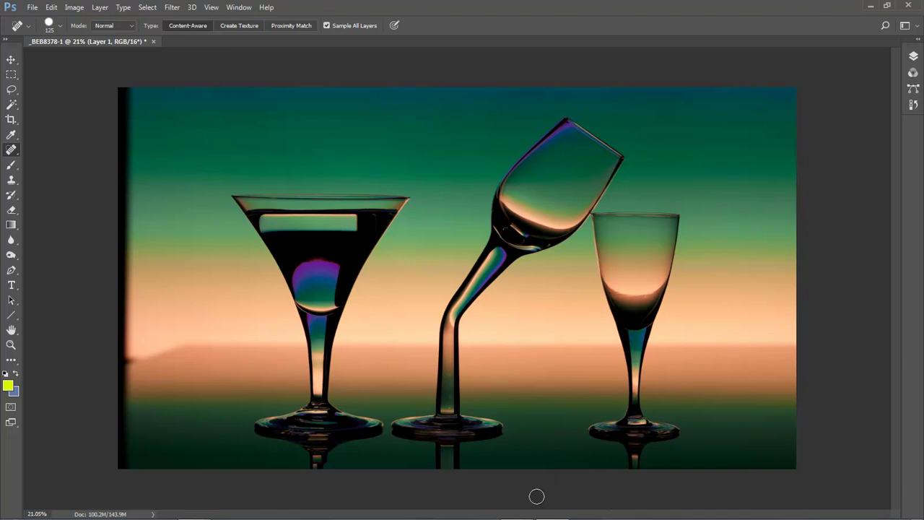
Step: Resize the Spot Healing Brush with ] and [ to heal the dark left-edge strip
key(bracketright)
key(bracketright)
key(bracketright)
key(bracketright)
key(bracketleft)
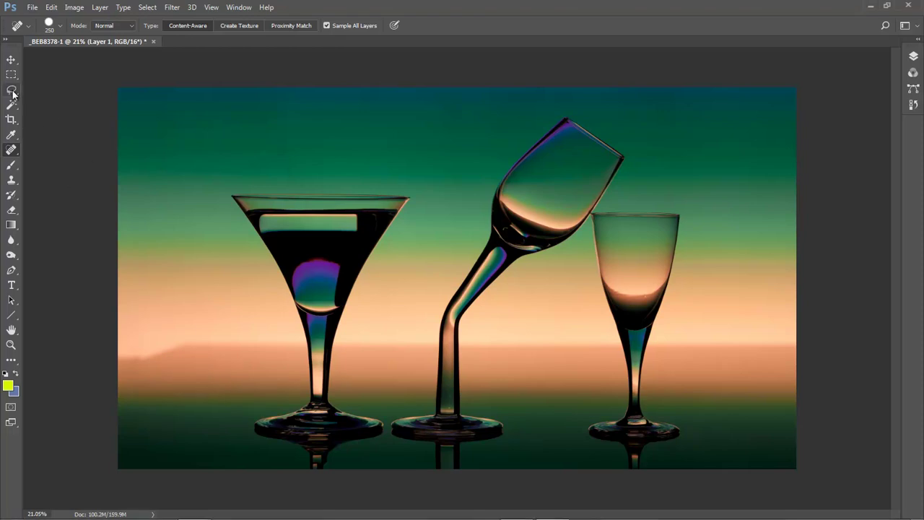
Step: Lasso the background patch left of the martini glass and feather it 42.4 px in Select and Mask
drag(12, 92, 43, 95)
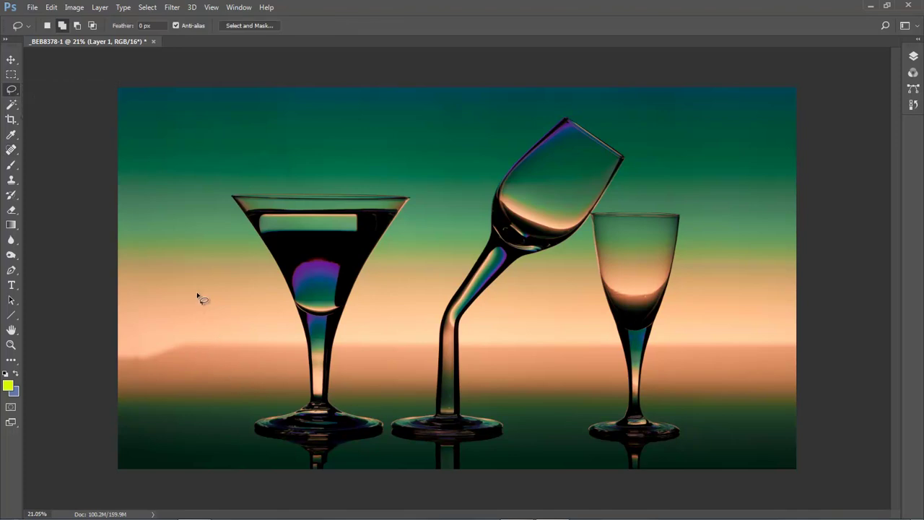
mouse_move(194, 284)
mouse_down()
mouse_move(190, 368)
mouse_move(220, 390)
mouse_move(261, 388)
mouse_move(277, 369)
mouse_move(270, 309)
mouse_move(236, 275)
mouse_move(196, 285)
mouse_up()
click(254, 26)
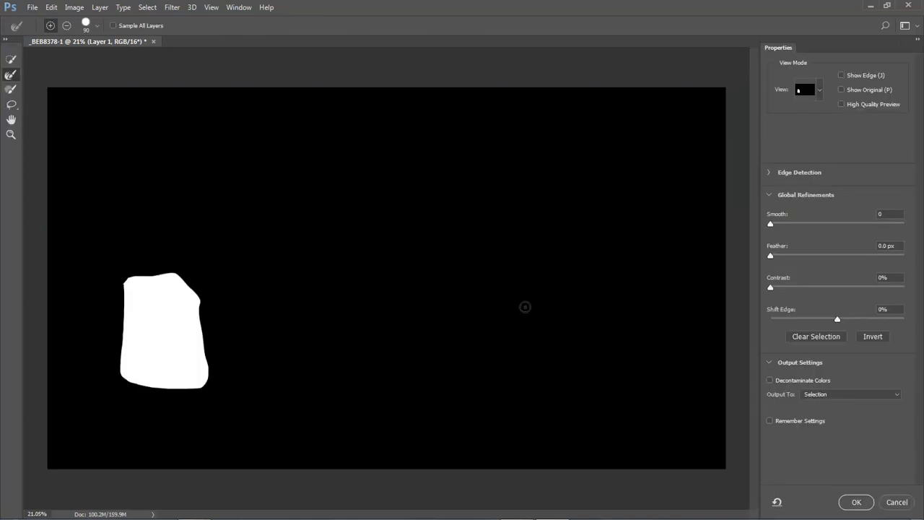
drag(771, 254, 836, 264)
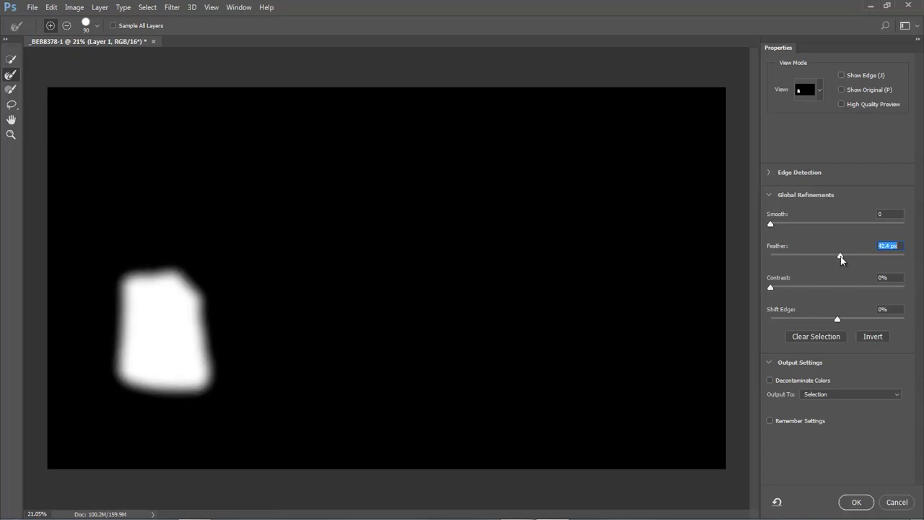
click(856, 502)
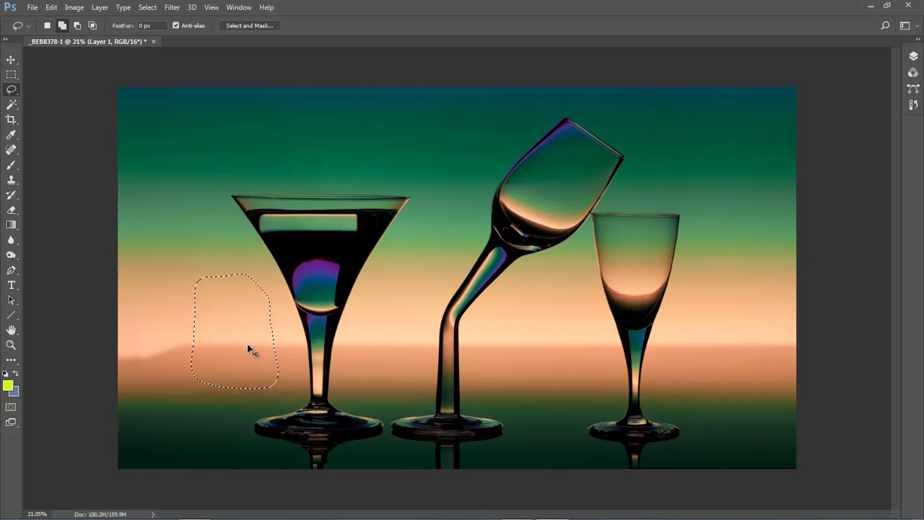
key(ctrl+j)
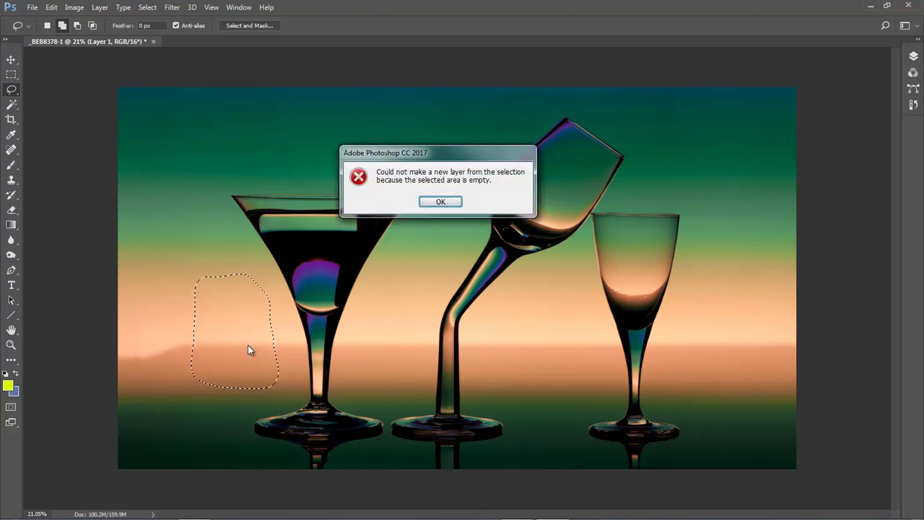
click(442, 202)
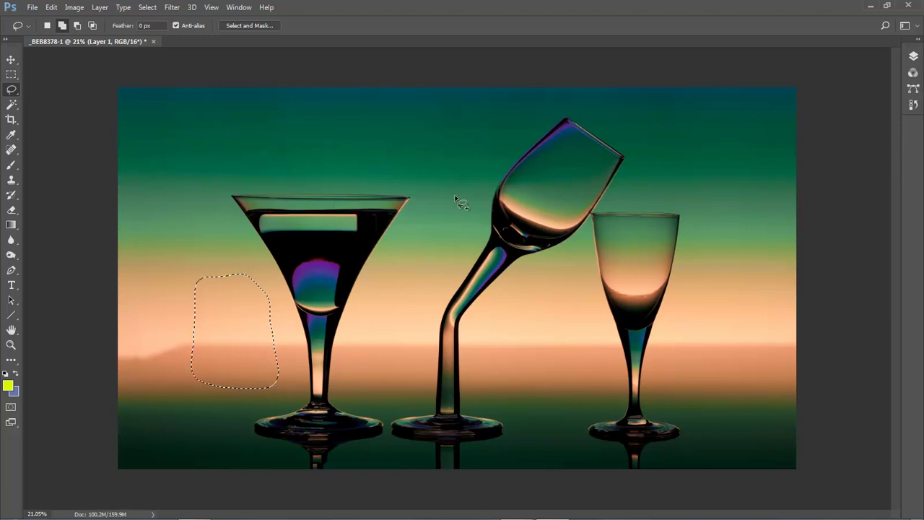
Step: Select the photo layer and the empty Layer 1 together and merge them into one Layer 1
click(913, 56)
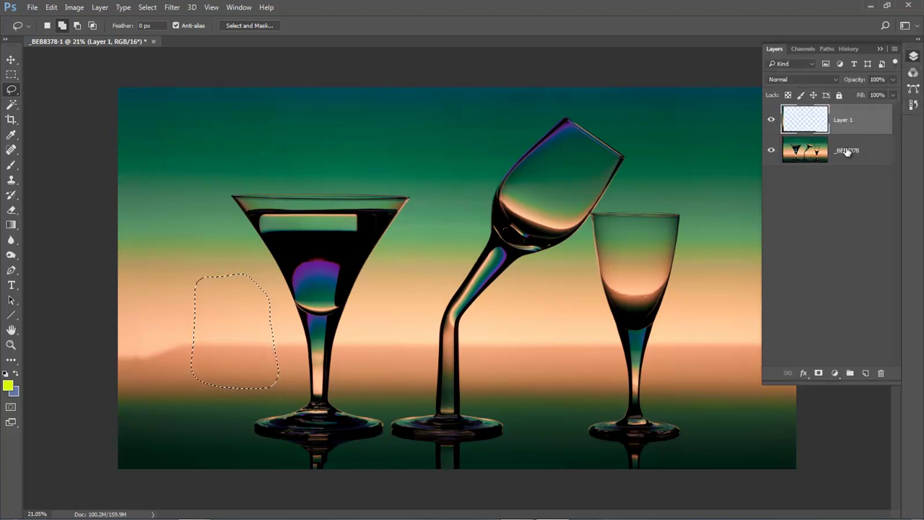
click(812, 153)
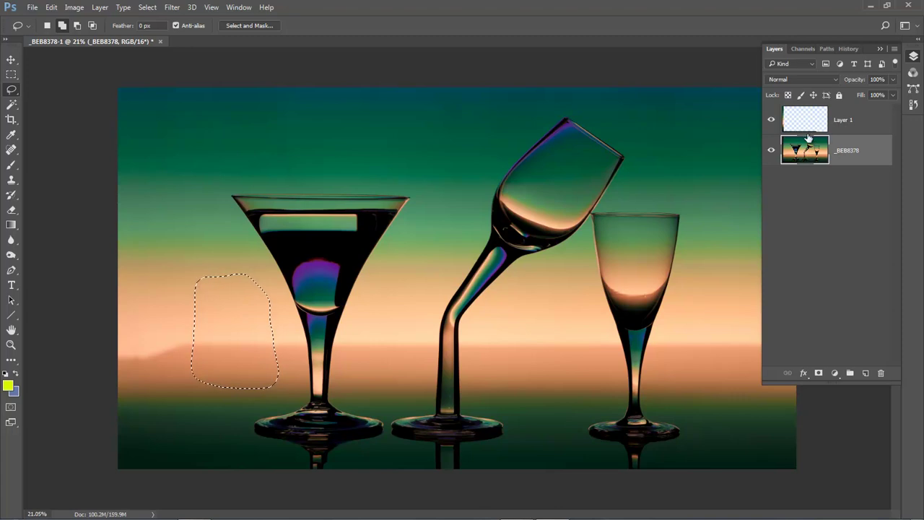
click(864, 120)
right_click(865, 121)
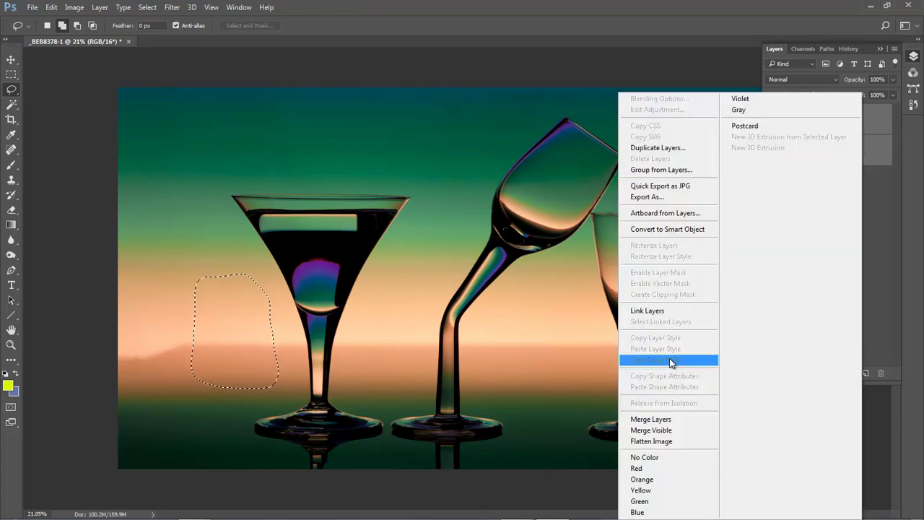
click(672, 419)
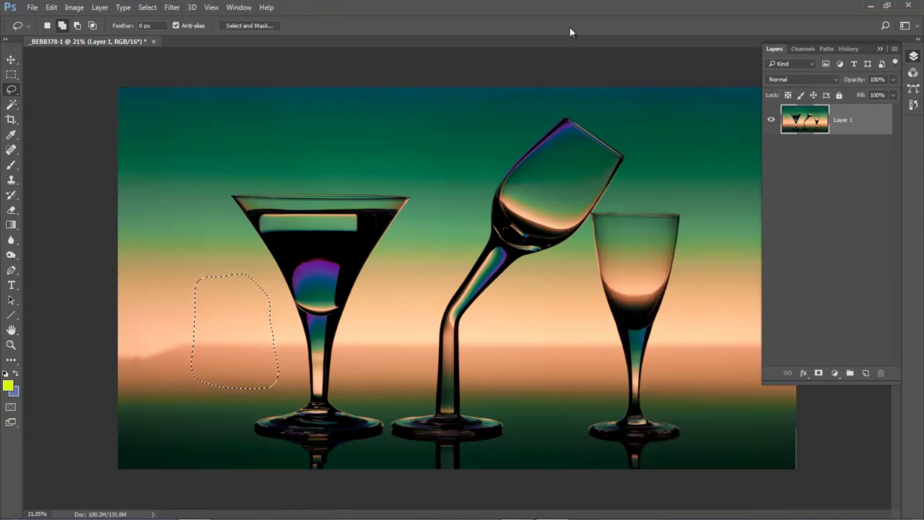
key(F7)
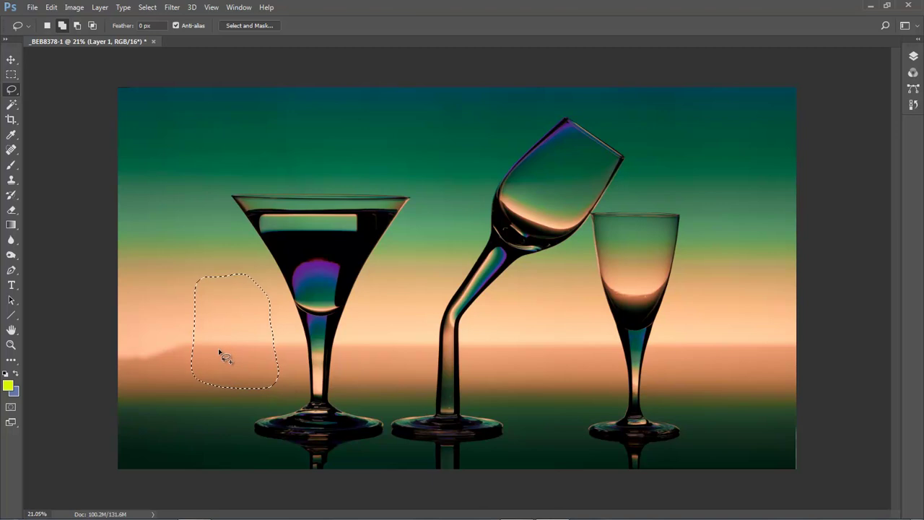
Step: Copy the feathered patch to a new Layer 2 with Ctrl+J and shift it with the Move tool
key(ctrl+j)
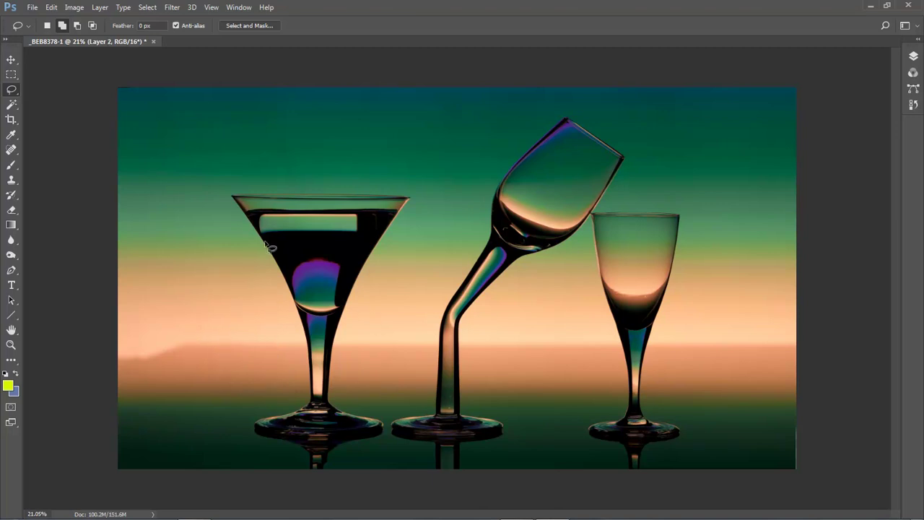
click(11, 59)
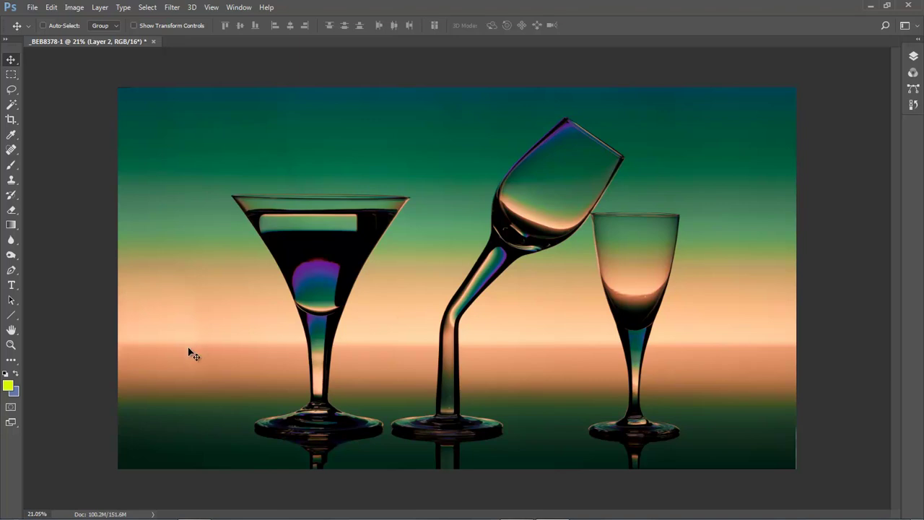
Step: Apply a Levels adjustment with the midtone input set to 0.93
key(ctrl+l)
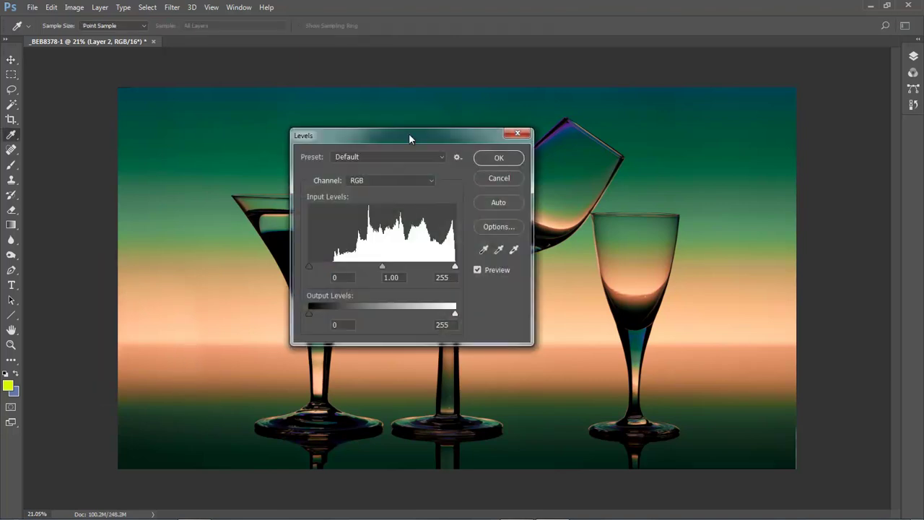
drag(410, 136, 490, 135)
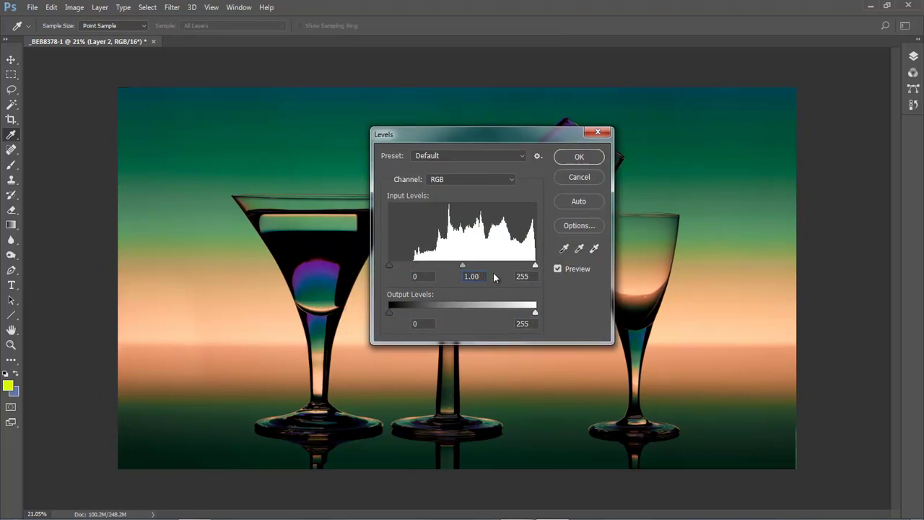
key(Down)
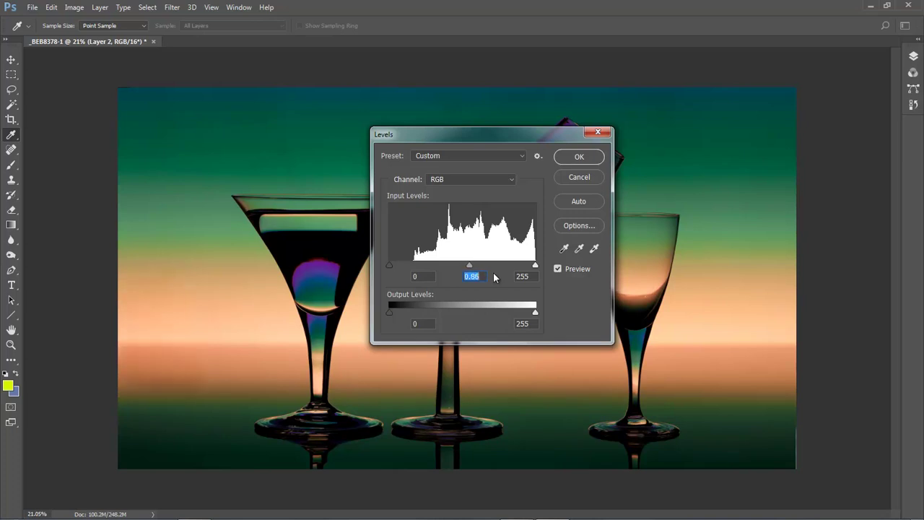
key(Down)
key(Down)
key(Down)
key(Down)
key(Down)
key(Down)
key(Down)
key(Down)
key(Down)
key(Down)
key(Down)
key(Down)
key(Down)
key(Down)
key(Down)
key(Down)
key(Down)
key(Down)
key(Down)
key(Down)
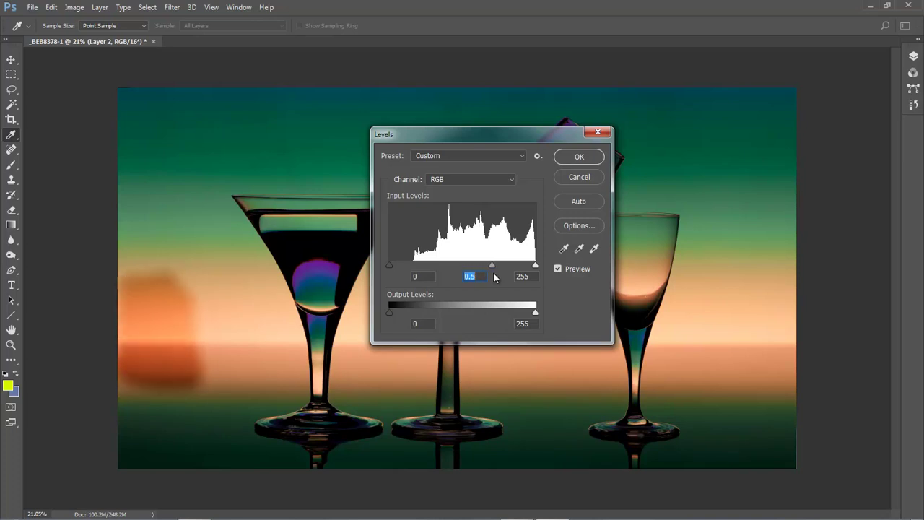
key(Up)
key(Up)
key(Up)
key(Up)
key(Up)
key(Up)
key(Up)
key(Up)
key(Up)
key(Up)
key(Up)
key(Up)
key(Up)
key(Up)
key(Up)
key(Up)
key(Up)
key(Up)
key(Up)
key(Up)
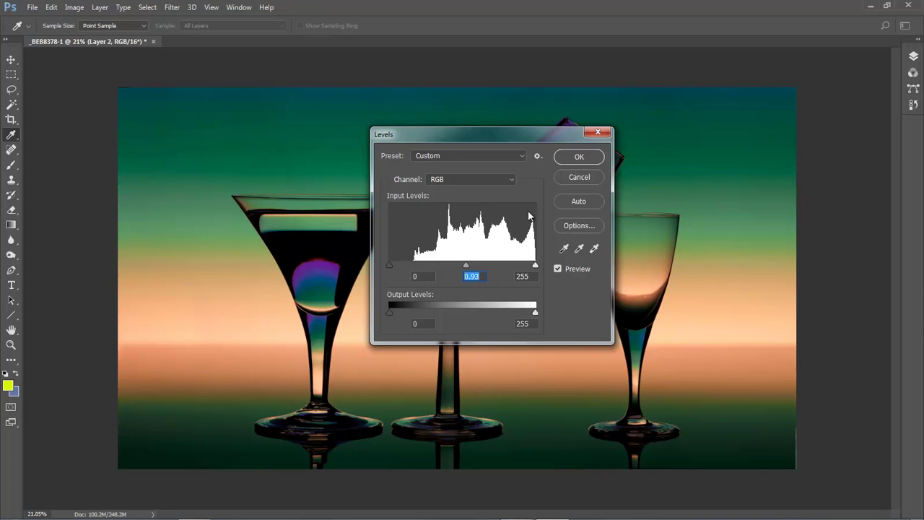
click(579, 157)
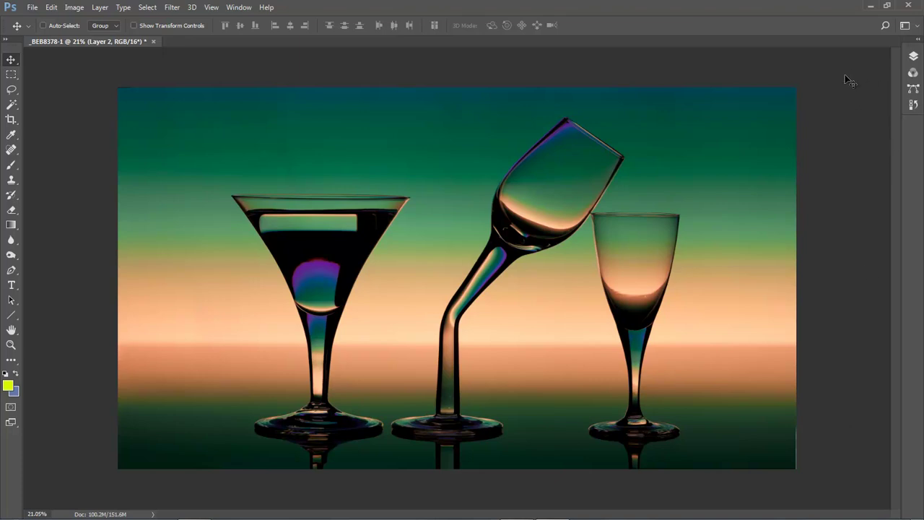
Step: Merge Layer 1 and Layer 2 into a single Layer 2
click(912, 57)
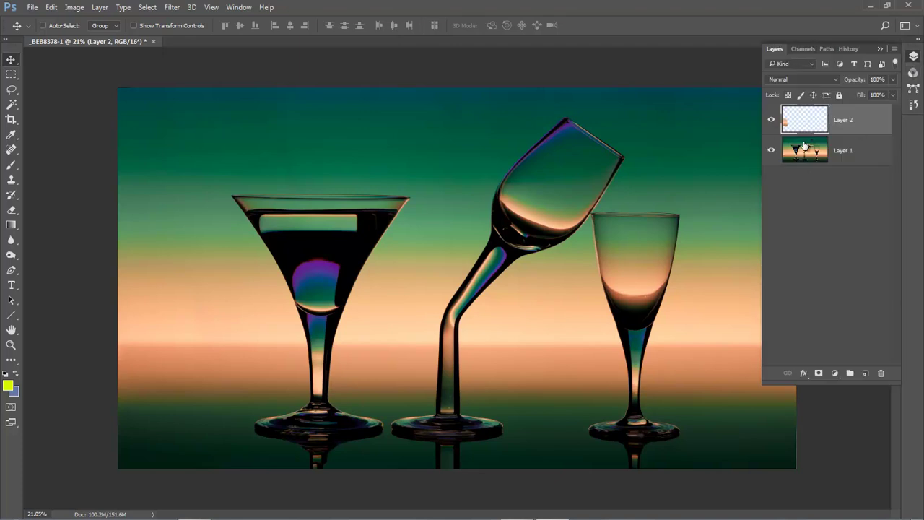
ctrl+click(857, 151)
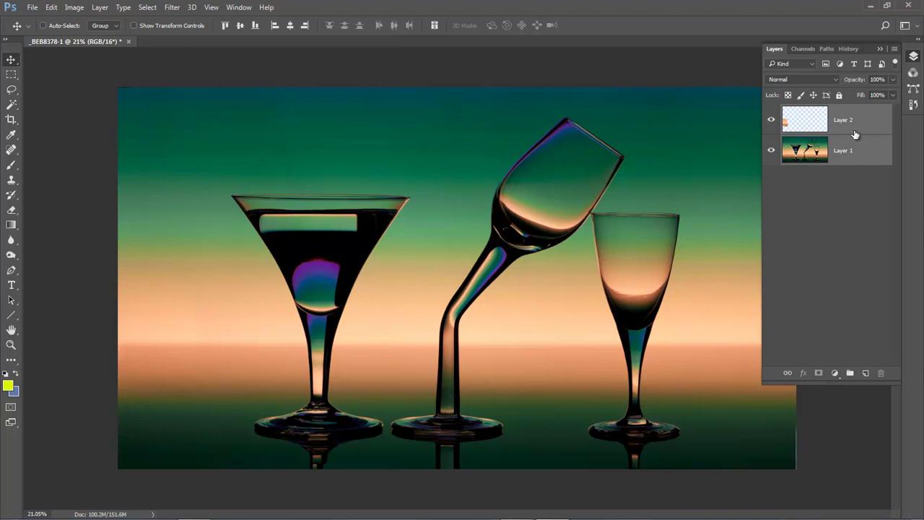
right_click(859, 131)
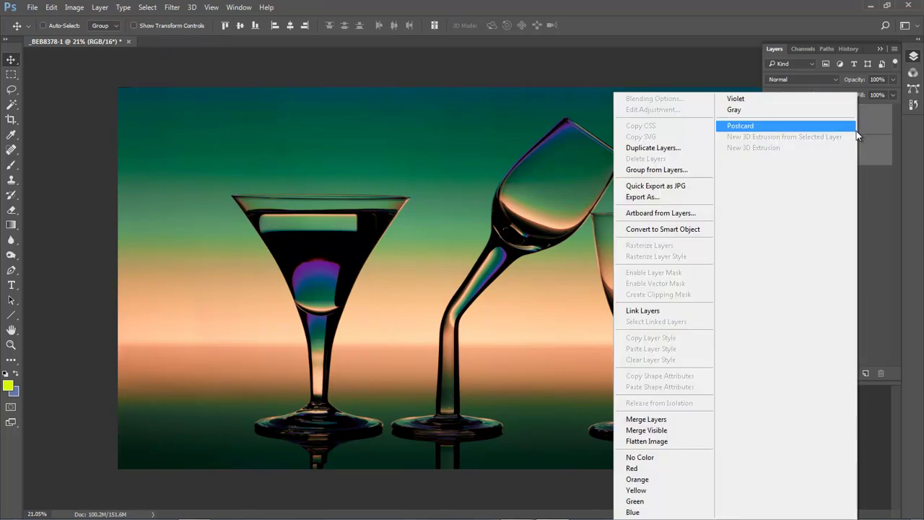
click(663, 421)
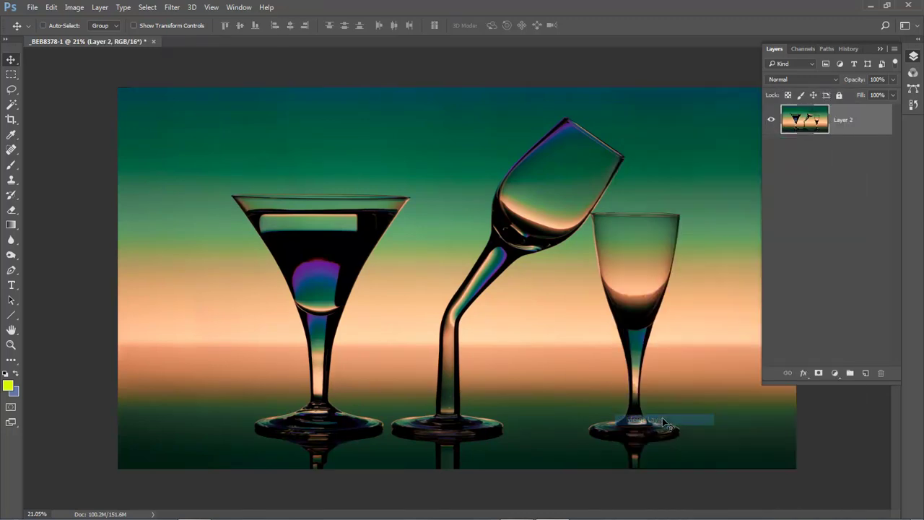
Step: Heal the spot near the top-left corner with a 175 px Spot Healing Brush
click(12, 150)
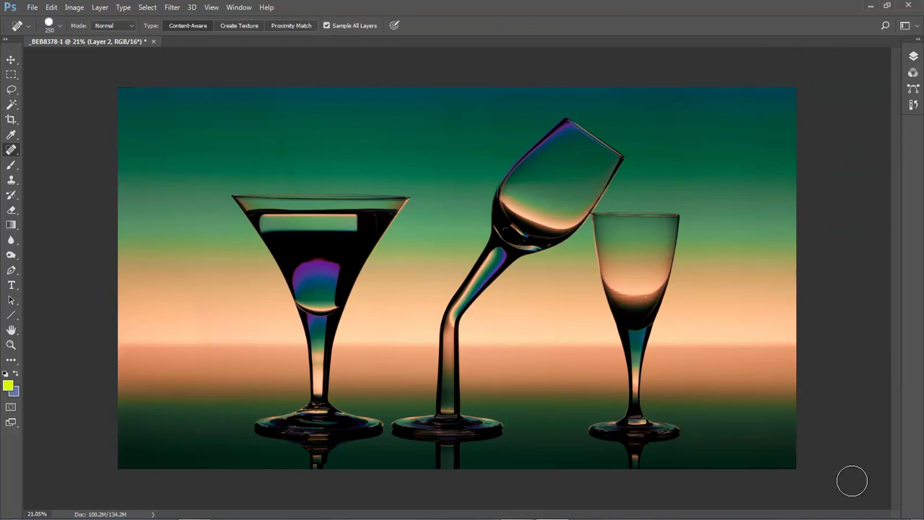
key(bracketleft)
key(bracketleft)
click(114, 89)
right_click(16, 153)
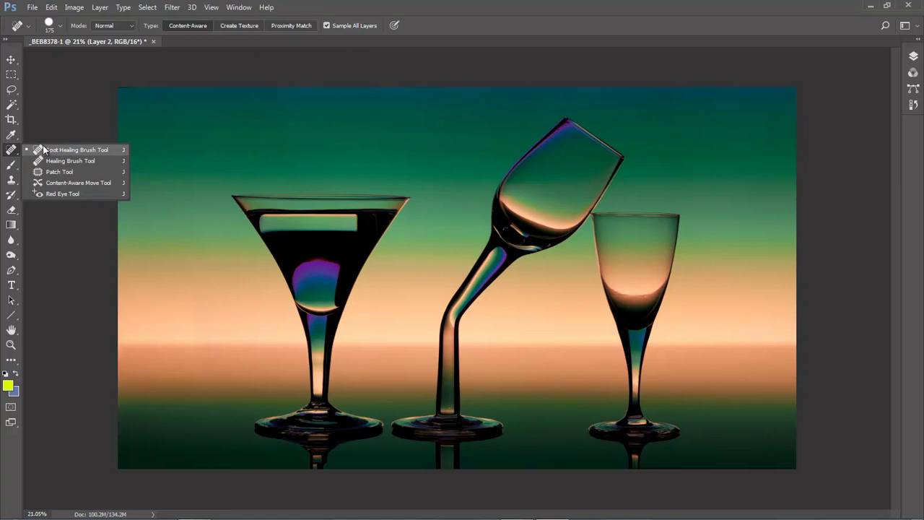
Step: Heal the dark blob on the upper-left edge with a 150 px Spot Healing Brush
click(44, 164)
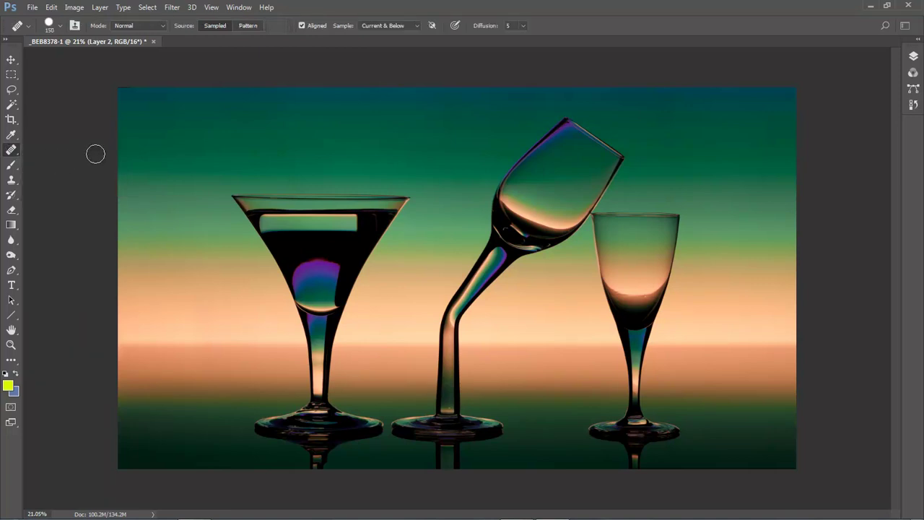
ctrl+click(159, 104)
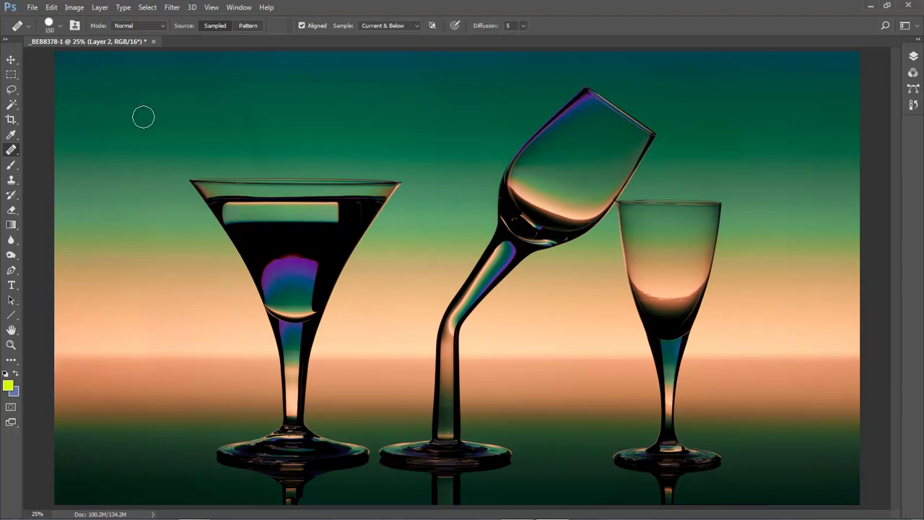
right_click(10, 150)
click(50, 151)
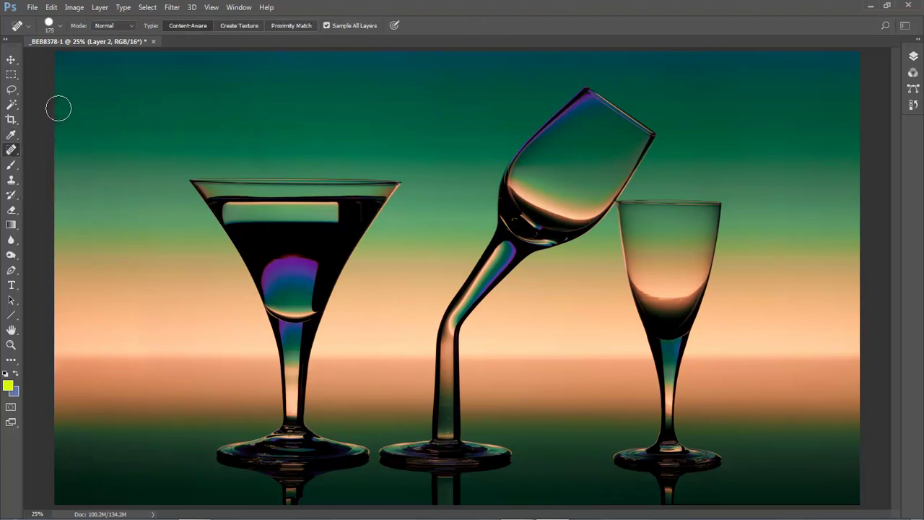
key(bracketleft)
click(55, 105)
drag(11, 180, 44, 180)
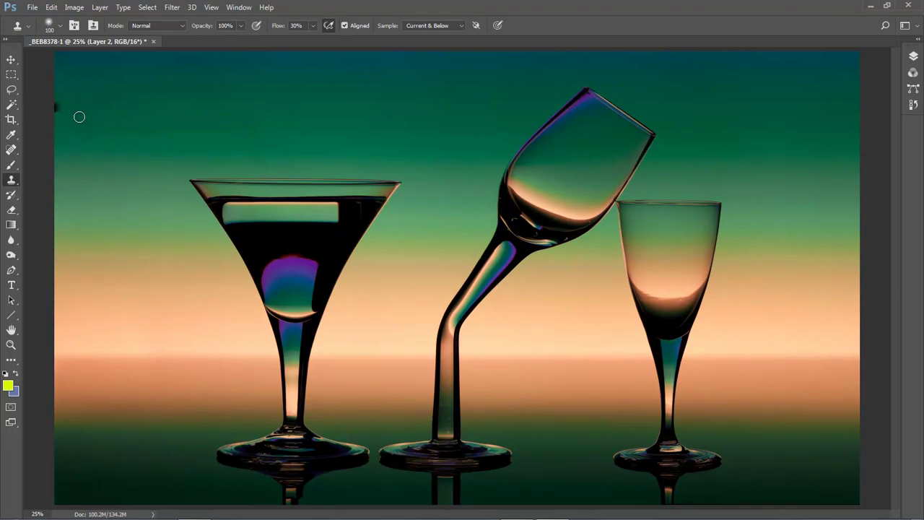
Step: Clone clean background over the left-edge mark with a 150 px Clone Stamp
key(bracketright)
key(bracketright)
alt+click(76, 108)
click(52, 107)
key(ctrl+0)
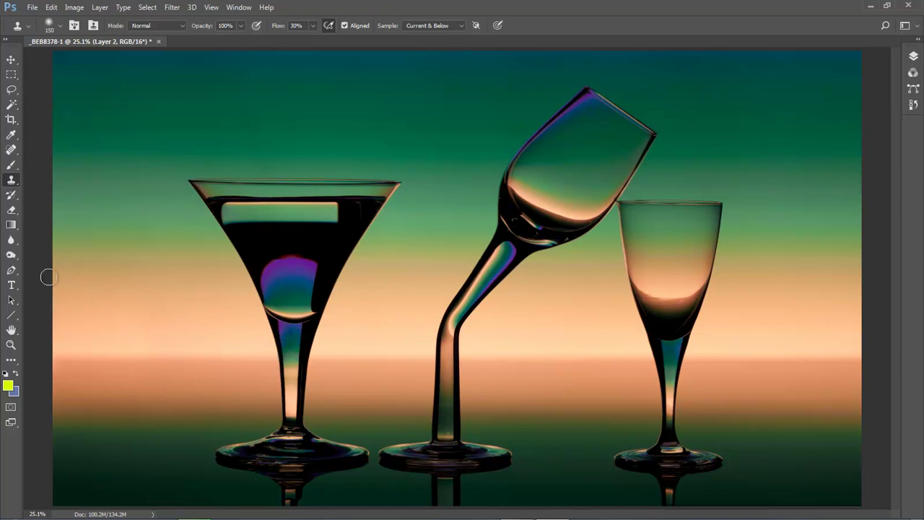
Step: Select the Sponge Tool in Saturate mode with flow set to 33%
click(13, 256)
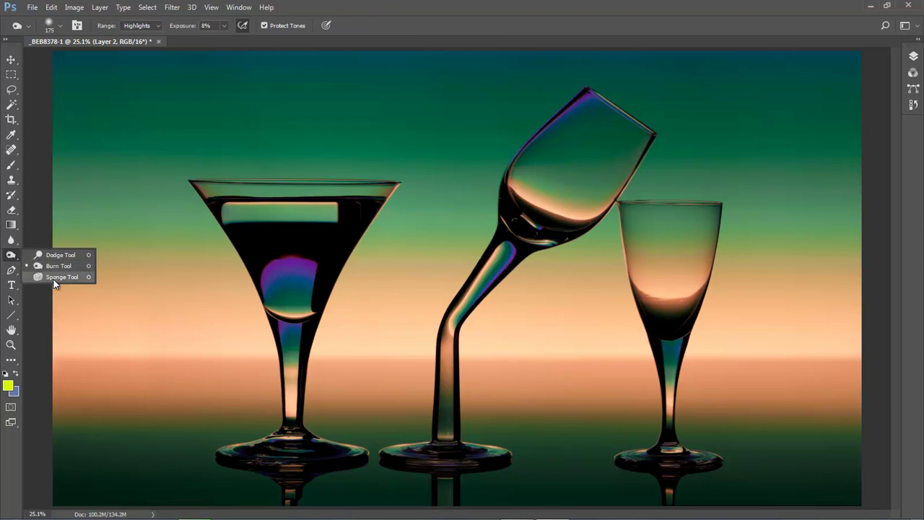
click(46, 277)
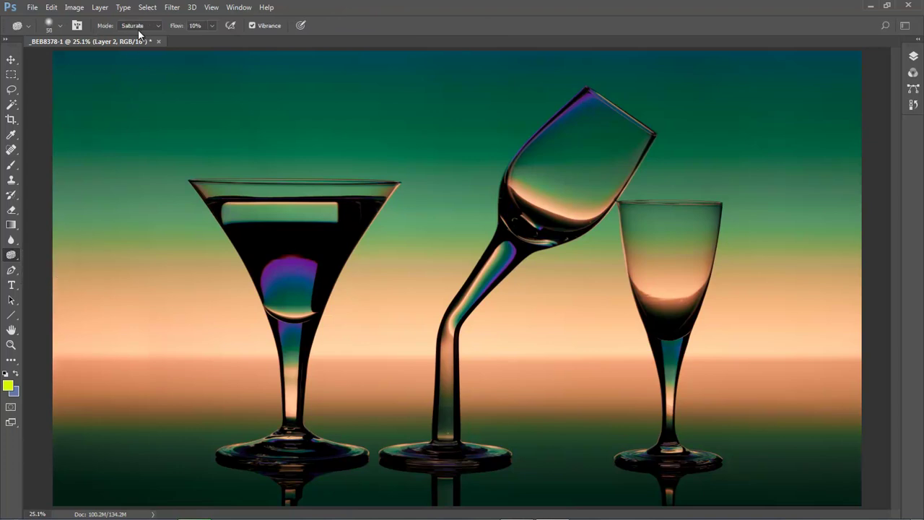
click(212, 25)
drag(211, 41, 223, 40)
click(374, 29)
Step: At brush size 150, saturate the peach in the tilted glass's and right glass's bowls
key(bracketright)
key(bracketright)
key(bracketright)
key(bracketright)
key(bracketright)
key(bracketright)
key(bracketright)
mouse_move(524, 194)
mouse_down()
mouse_move(565, 218)
mouse_move(610, 203)
mouse_move(620, 177)
mouse_move(575, 218)
mouse_move(525, 197)
mouse_move(569, 222)
mouse_move(544, 207)
mouse_up()
mouse_move(646, 266)
mouse_down()
mouse_move(715, 260)
mouse_move(699, 301)
mouse_up()
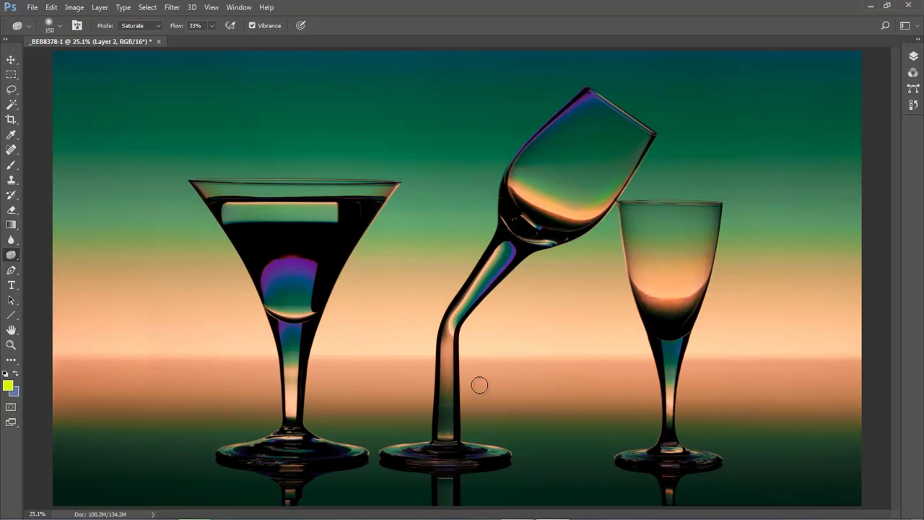
Step: Lower flow to 23%, shrink the brush to 100, and saturate the martini glass stem
click(212, 25)
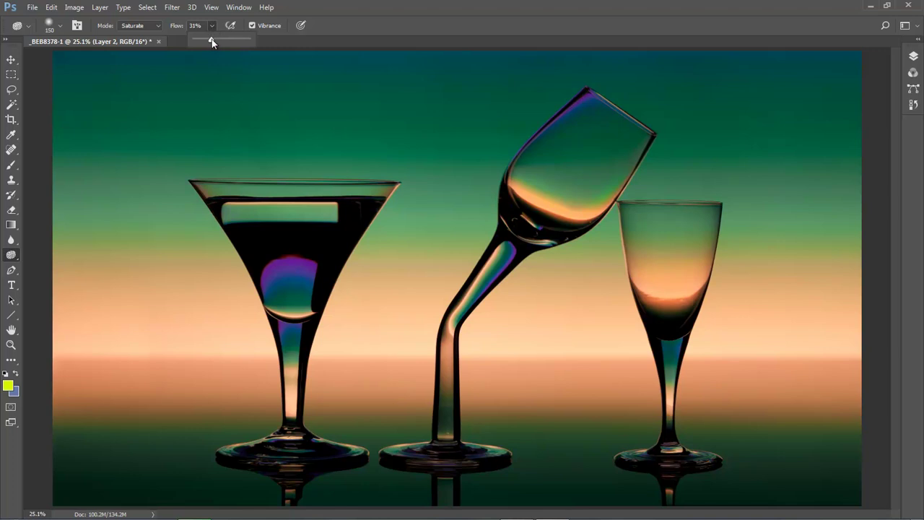
drag(212, 39, 207, 41)
key(bracketleft)
key(bracketleft)
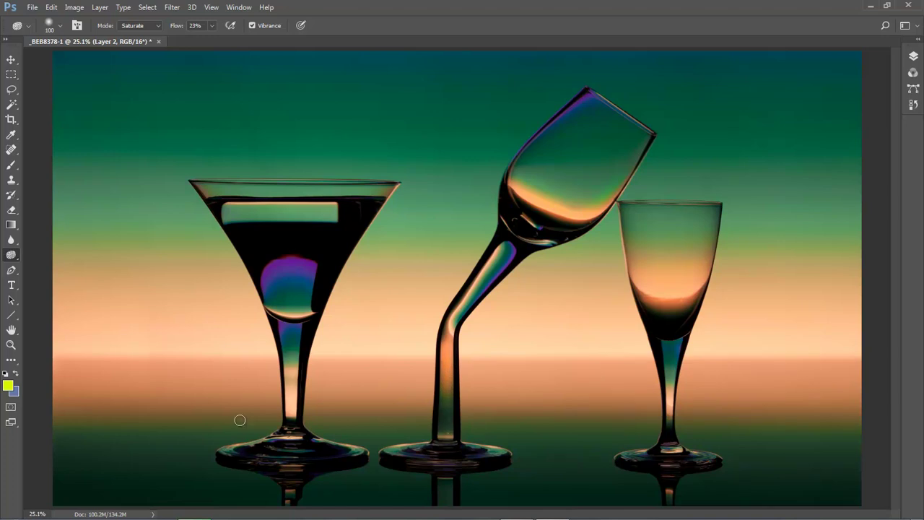
mouse_move(295, 376)
mouse_down()
mouse_move(292, 417)
mouse_move(295, 306)
mouse_move(295, 326)
mouse_up()
key(bracketleft)
key(bracketleft)
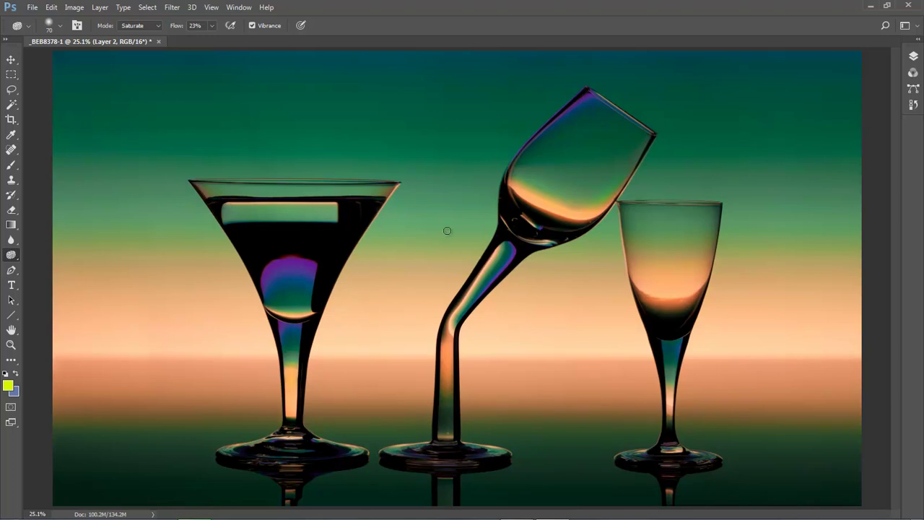
drag(361, 176, 473, 262)
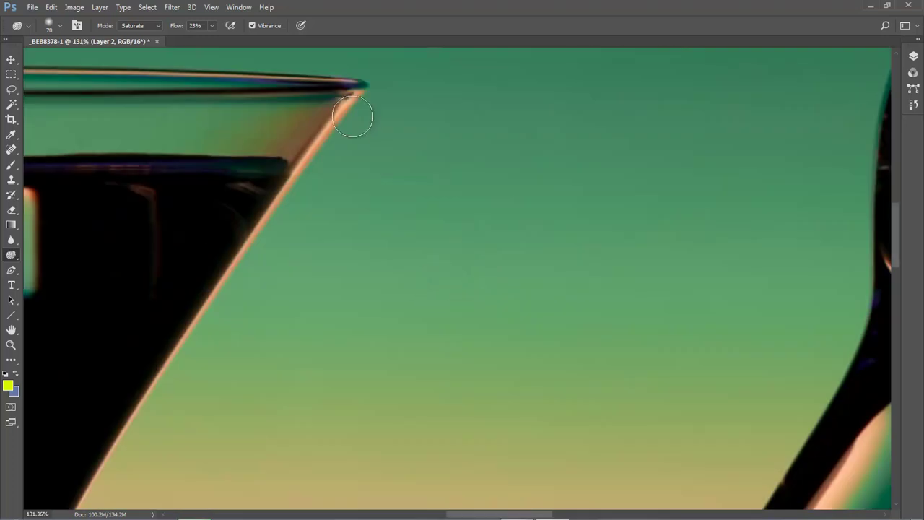
key(bracketleft)
key(bracketleft)
key(bracketleft)
key(bracketleft)
key(bracketleft)
click(15, 333)
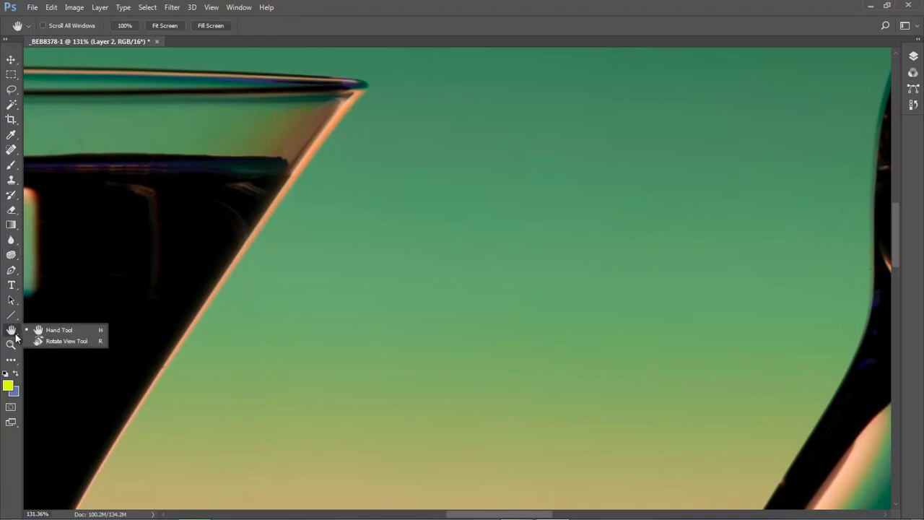
click(44, 343)
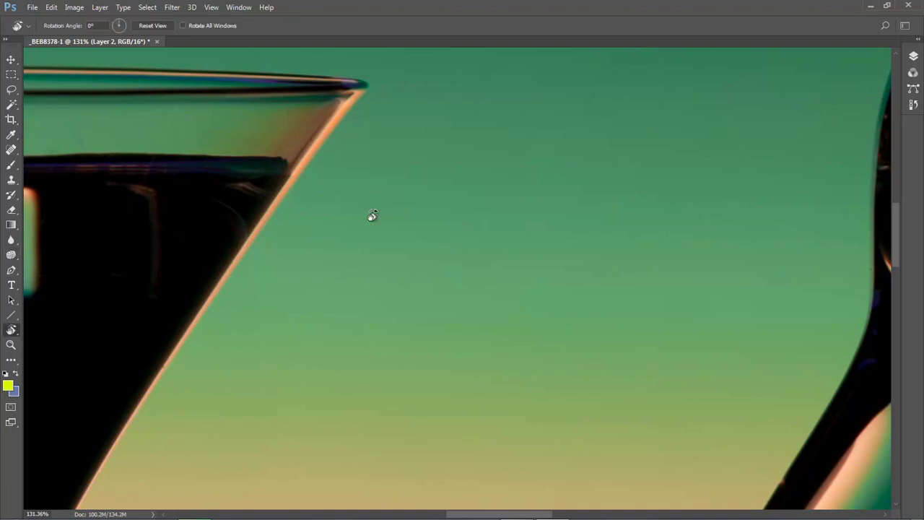
drag(405, 145, 505, 229)
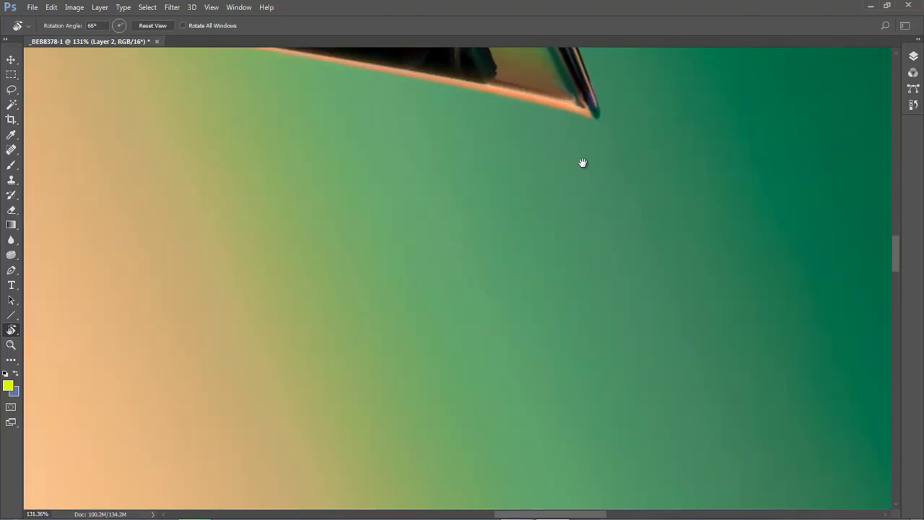
drag(560, 183, 690, 299)
drag(740, 350, 773, 229)
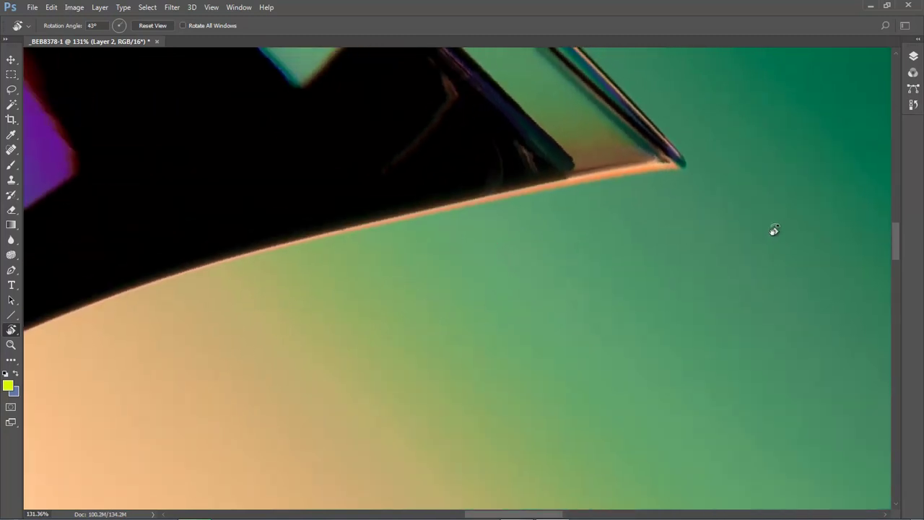
click(10, 254)
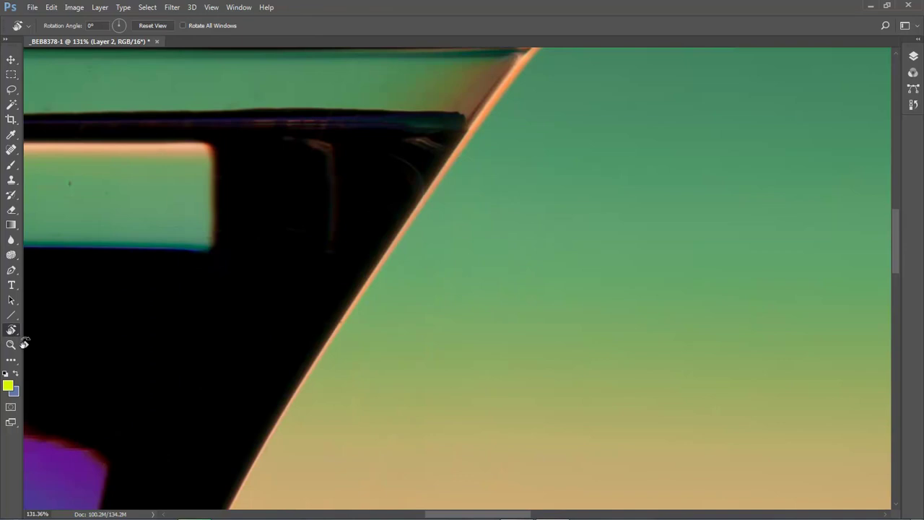
Step: Fit the whole three-glasses image on screen with Ctrl+0 to review the edit
key(ctrl+0)
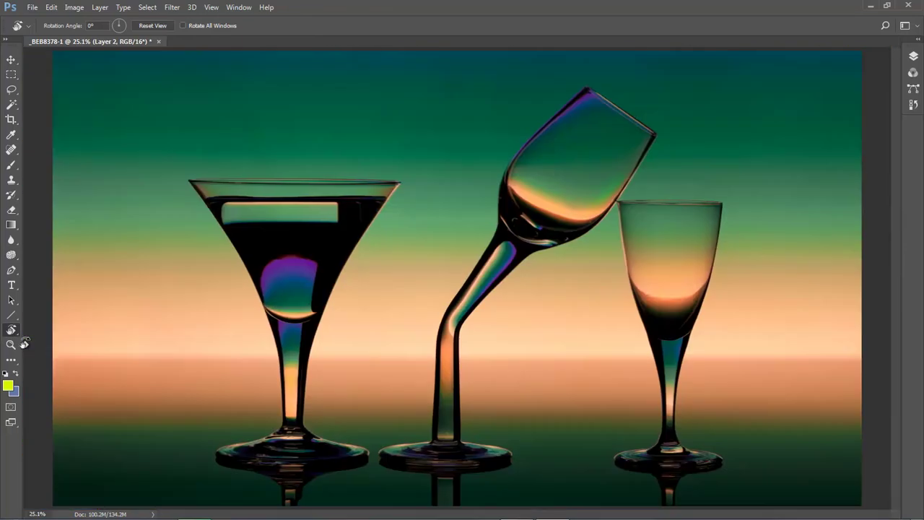